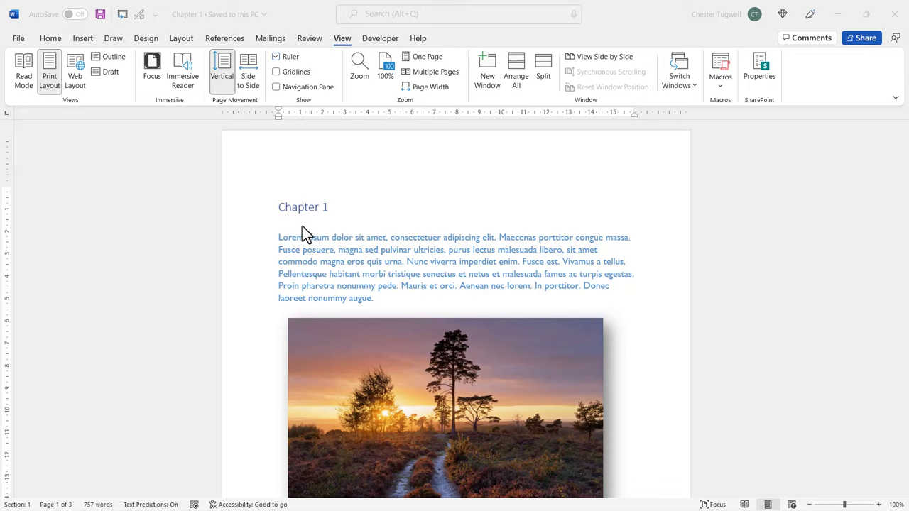
# Bring up the open Chapter 2 and Chapter 3 documents in turn to look at their content and formatting
pyautogui.click(692, 81)
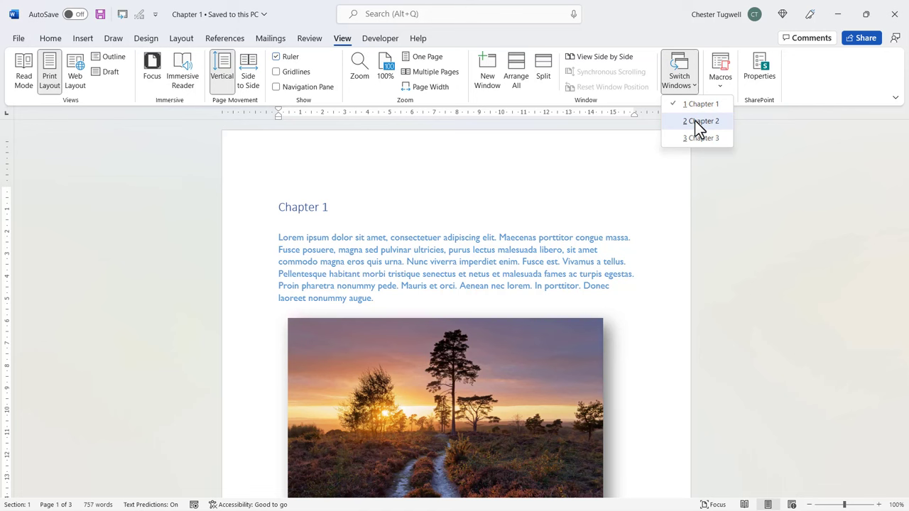
pyautogui.click(694, 121)
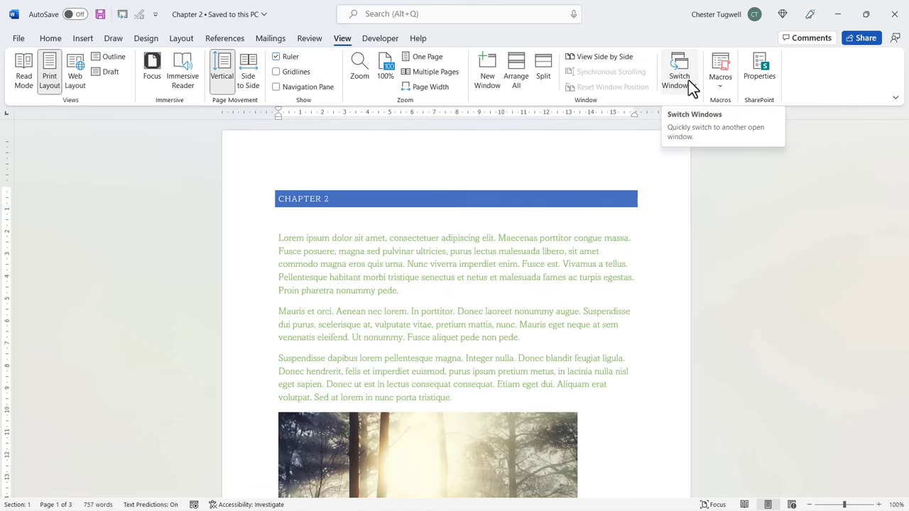
pyautogui.click(689, 87)
pyautogui.click(695, 139)
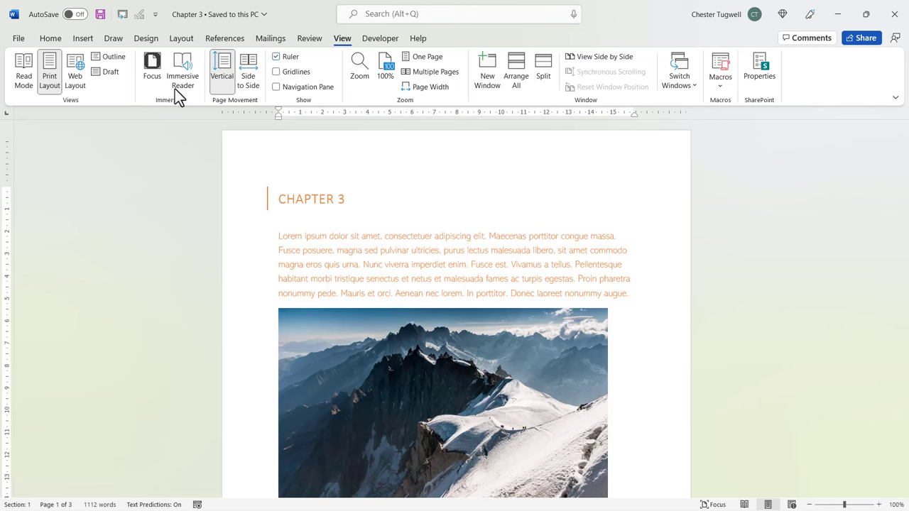
# Create a new blank document
pyautogui.click(21, 40)
pyautogui.click(34, 91)
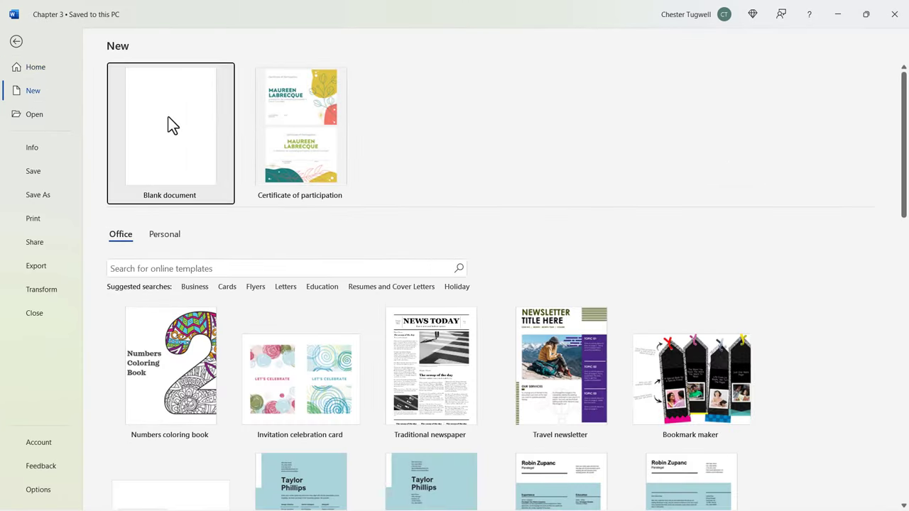
pyautogui.click(173, 125)
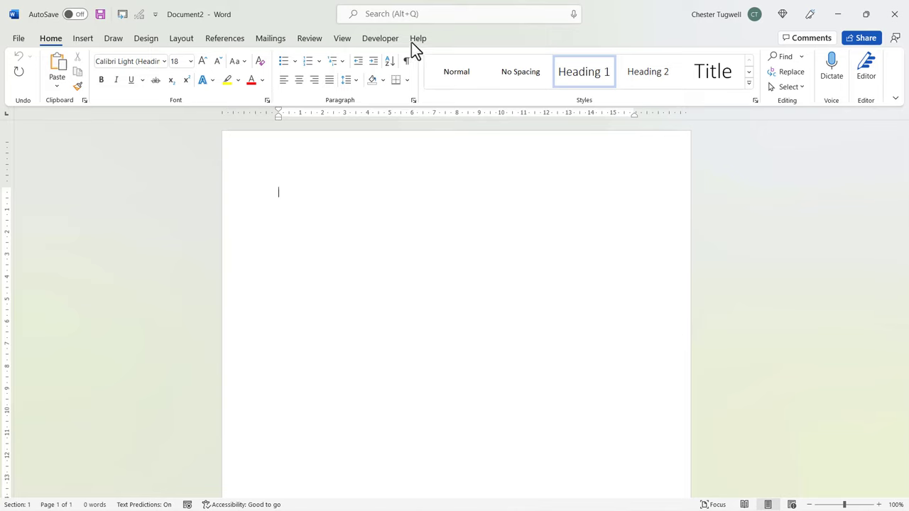
# Copy the entire content of the Chapter 1 document and return to the blank Document2
pyautogui.click(339, 41)
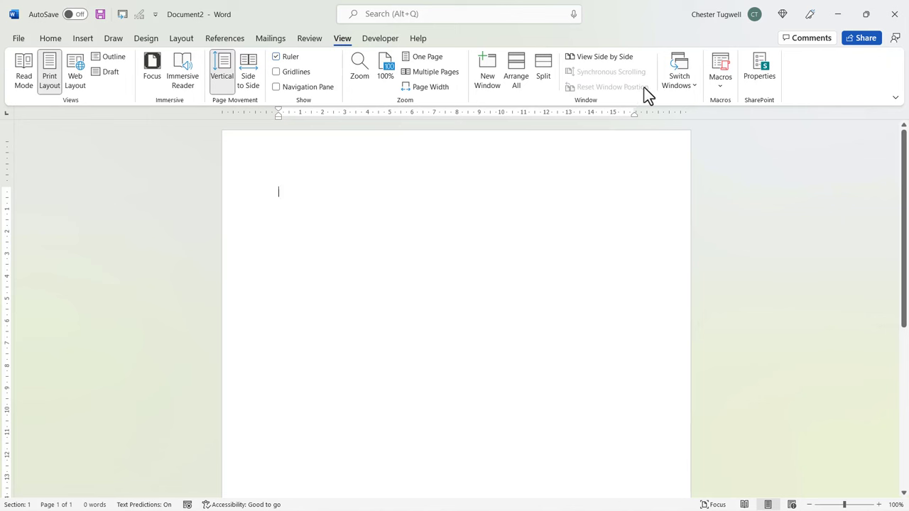
pyautogui.click(683, 87)
pyautogui.click(687, 103)
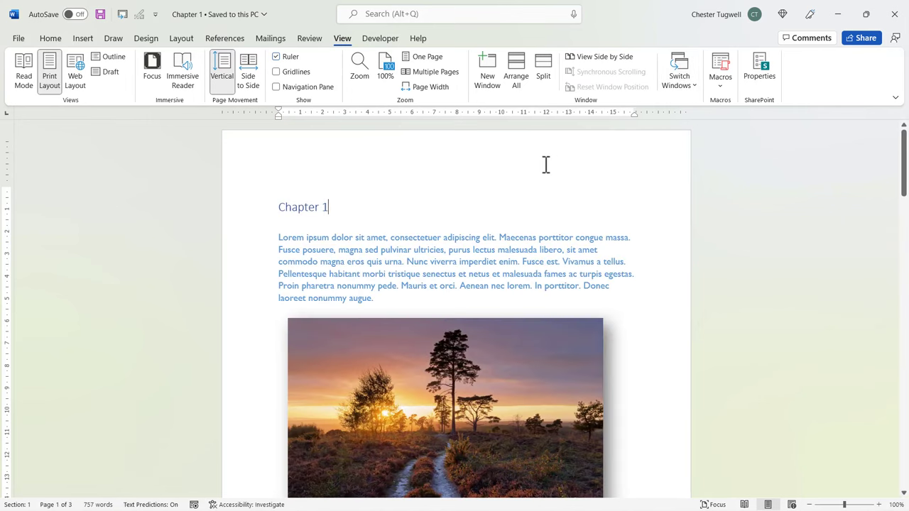
pyautogui.hotkey('ctrl', 'a')
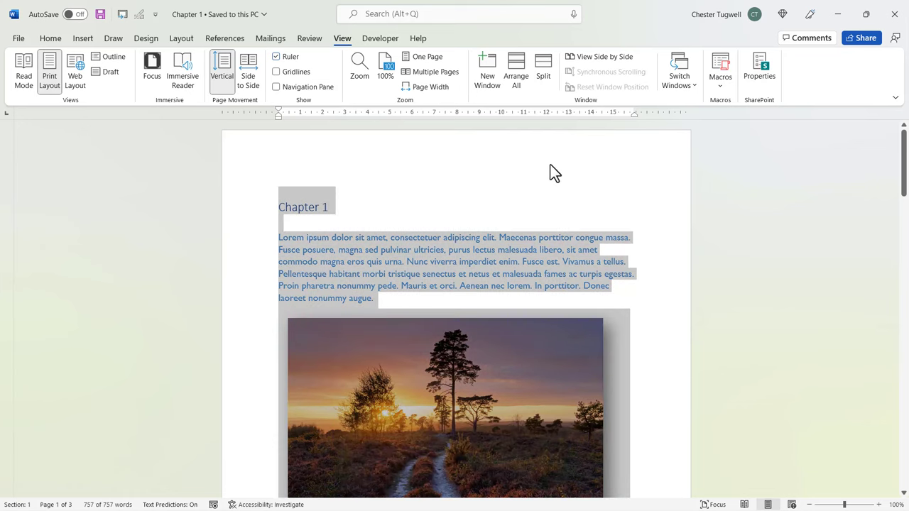
pyautogui.hotkey('ctrl', 'c')
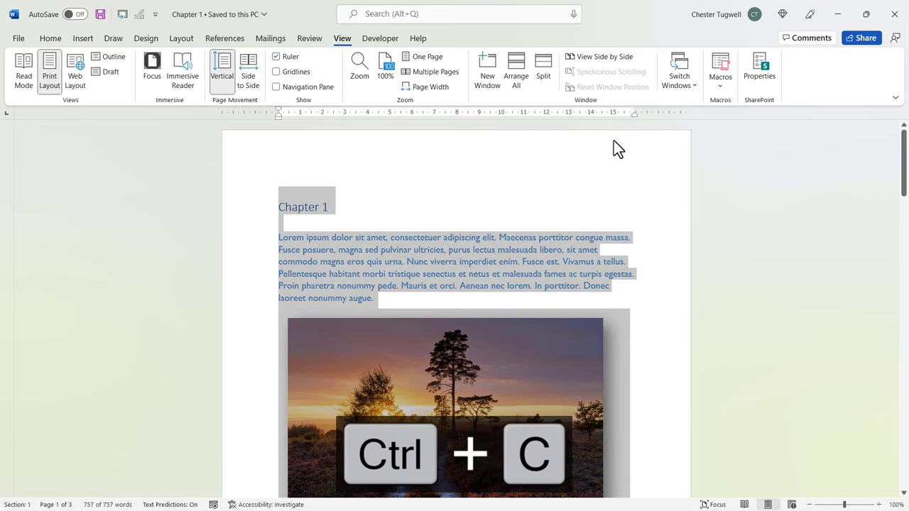
pyautogui.click(685, 85)
pyautogui.click(696, 161)
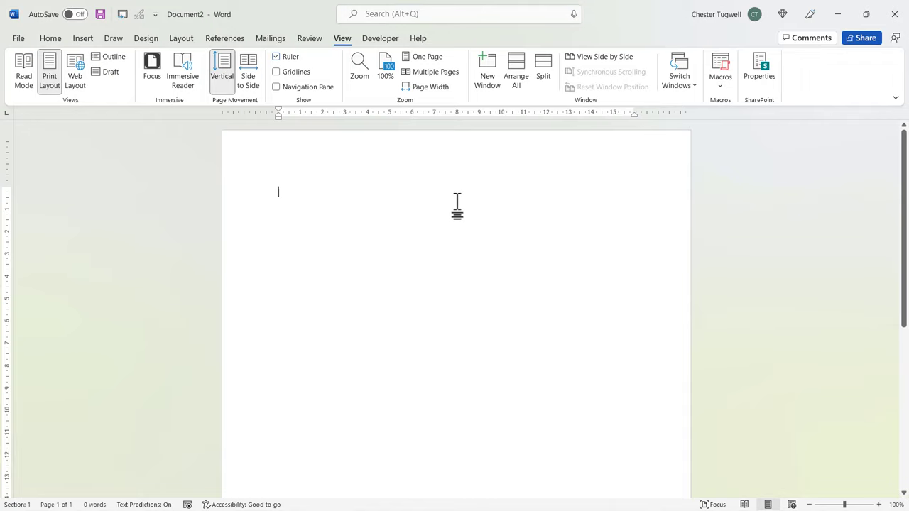
# Try pasting the Chapter 1 content into Document2 with the default paste formatting, and undo the paste
pyautogui.hotkey('ctrl', 'v')
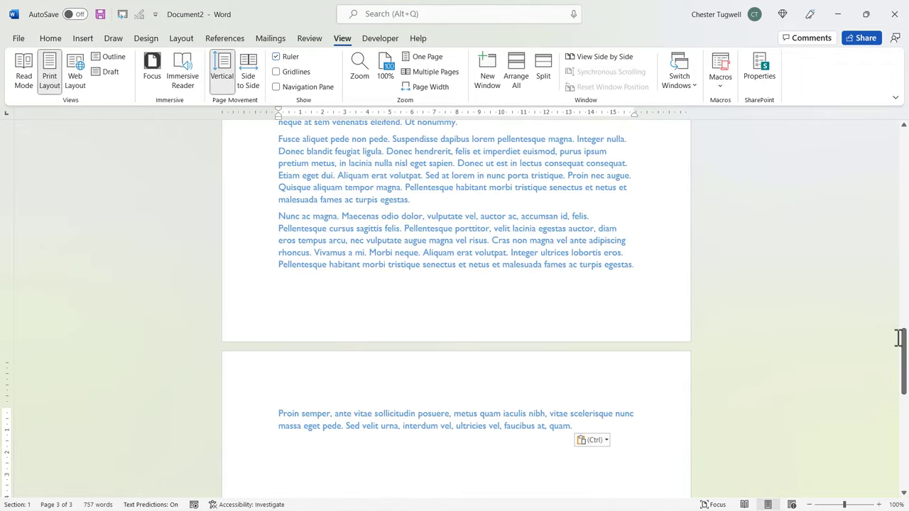
pyautogui.moveTo(899, 339); pyautogui.dragTo(900, 145)
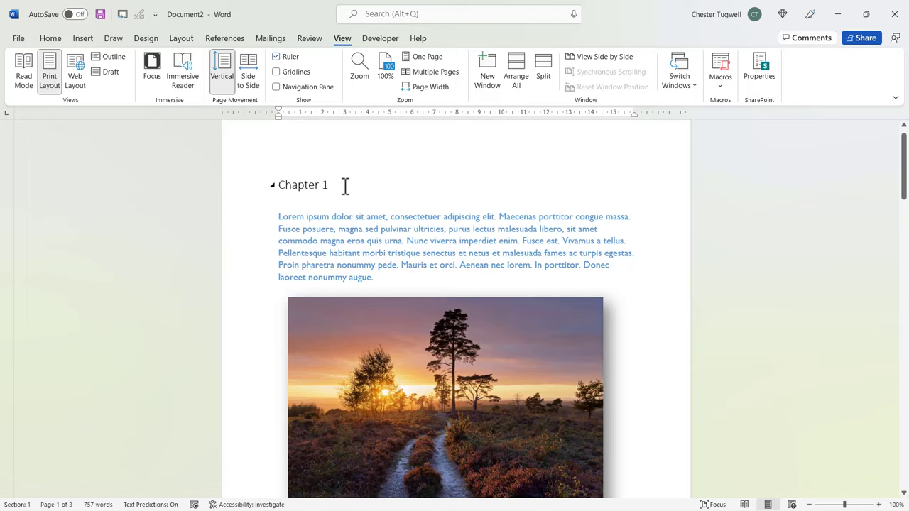
pyautogui.hotkey('ctrl', 'z')
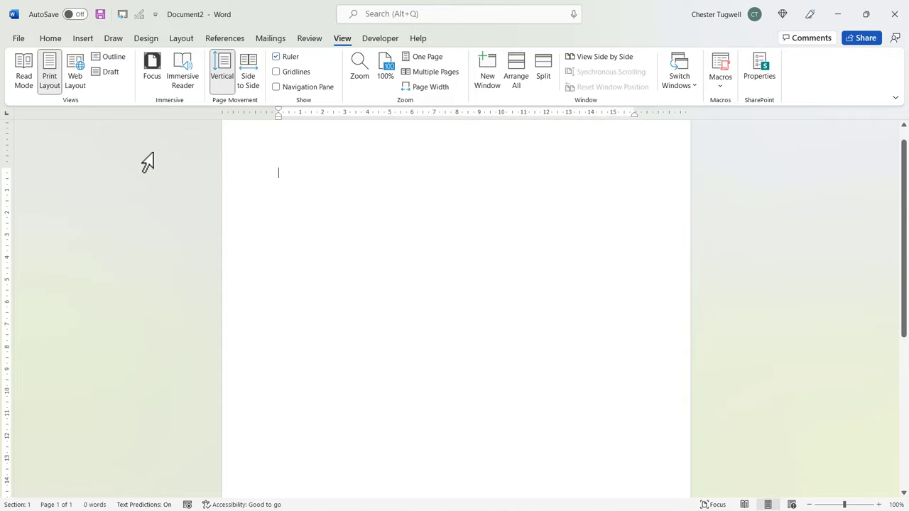
# Paste the copied Chapter 1 content into Document2 using the Keep Source Formatting option
pyautogui.click(54, 41)
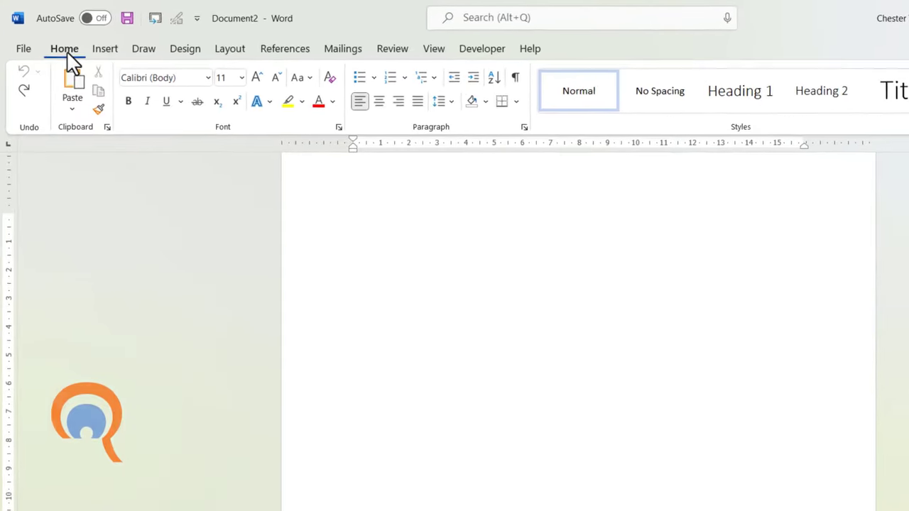
pyautogui.click(72, 109)
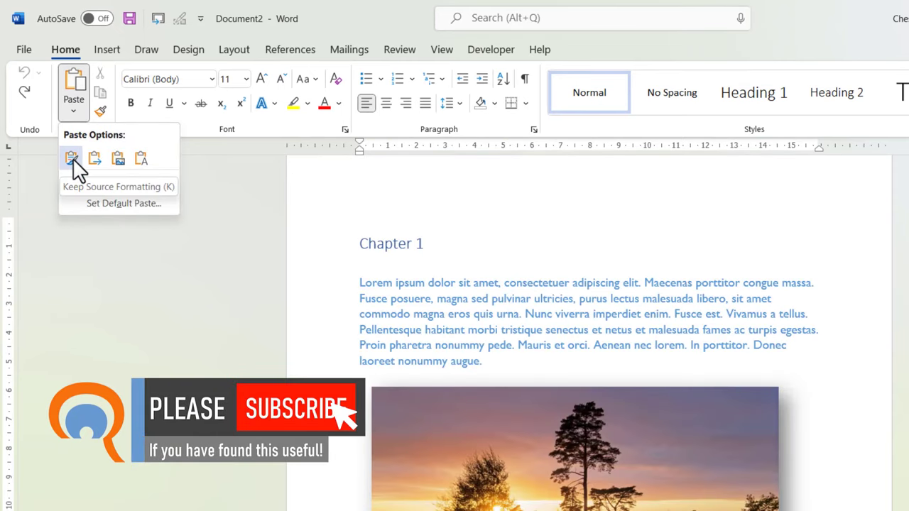
pyautogui.click(72, 158)
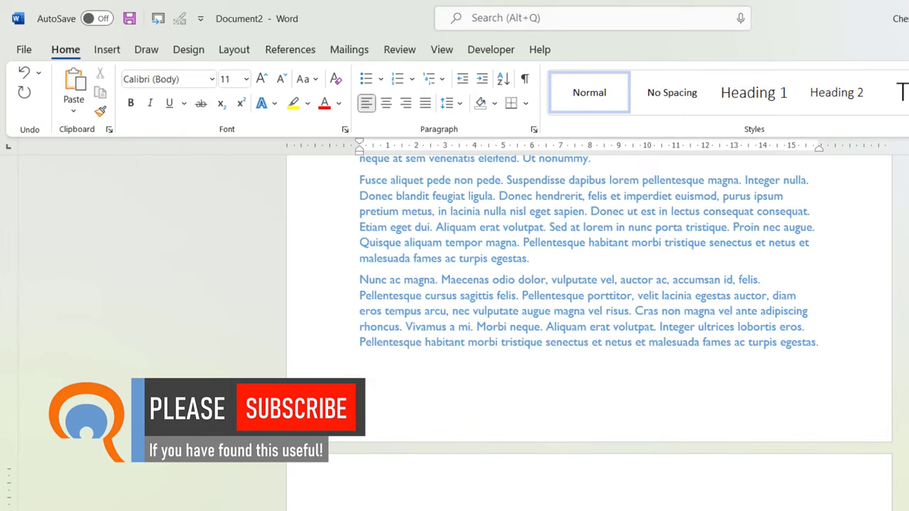
pyautogui.moveTo(903, 426); pyautogui.dragTo(874, 162)
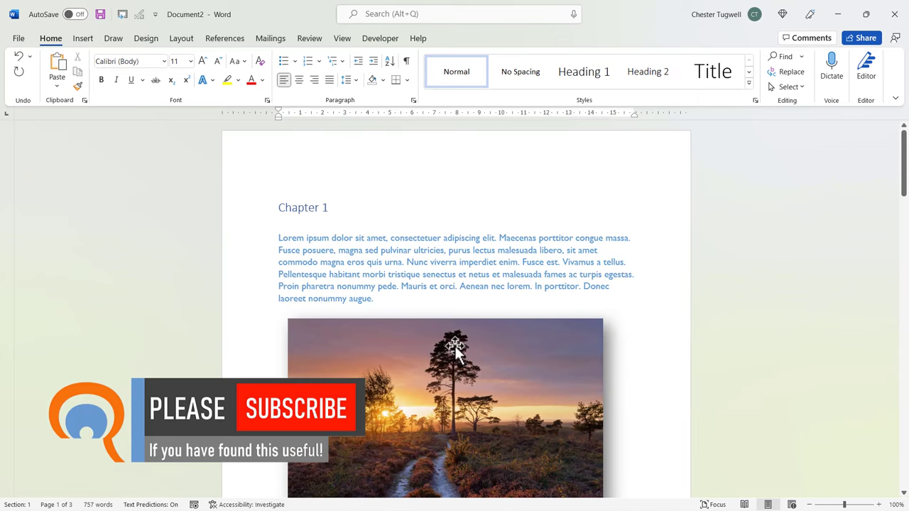
# Place the cursor on the empty line below the last Chapter 1 paragraph in Document2
pyautogui.scroll(-15, 455, 348)
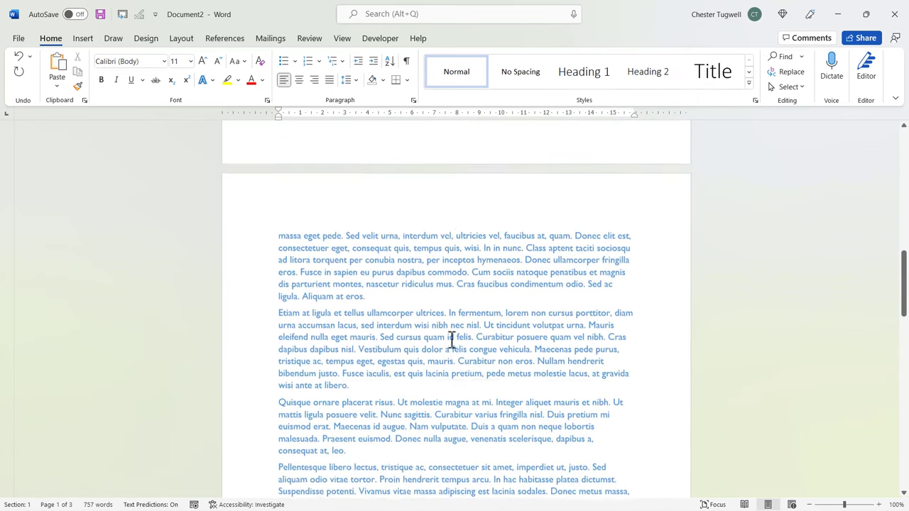
pyautogui.scroll(-15, 452, 339)
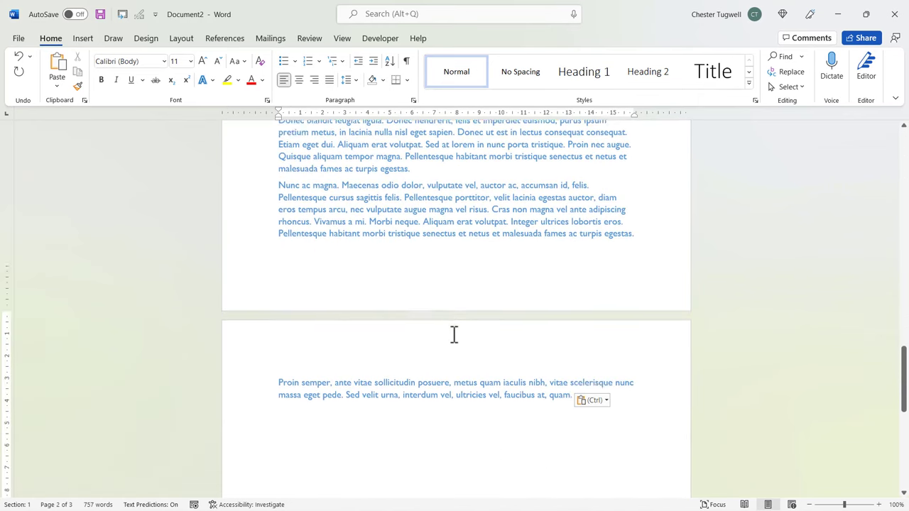
pyautogui.scroll(-4, 455, 335)
pyautogui.click(280, 278)
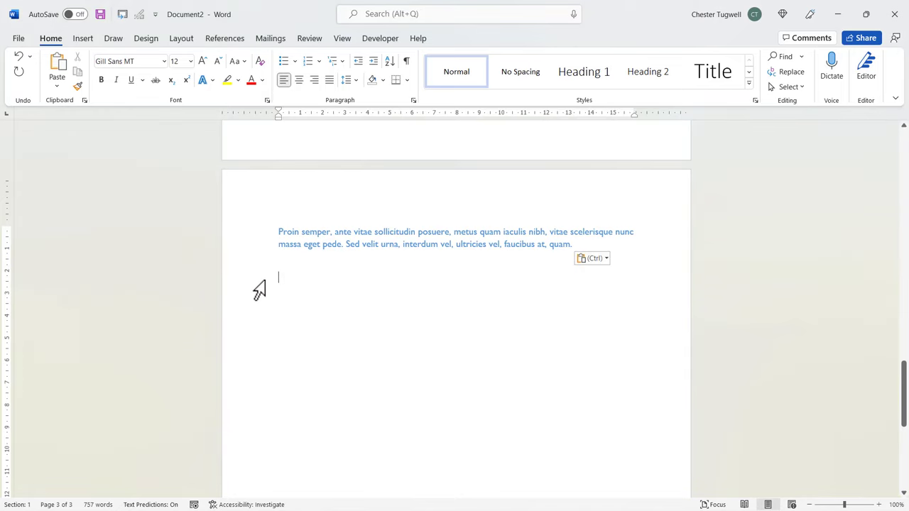
# Copy the entire content of the Chapter 2 document and return to Document2
pyautogui.click(339, 40)
pyautogui.click(675, 81)
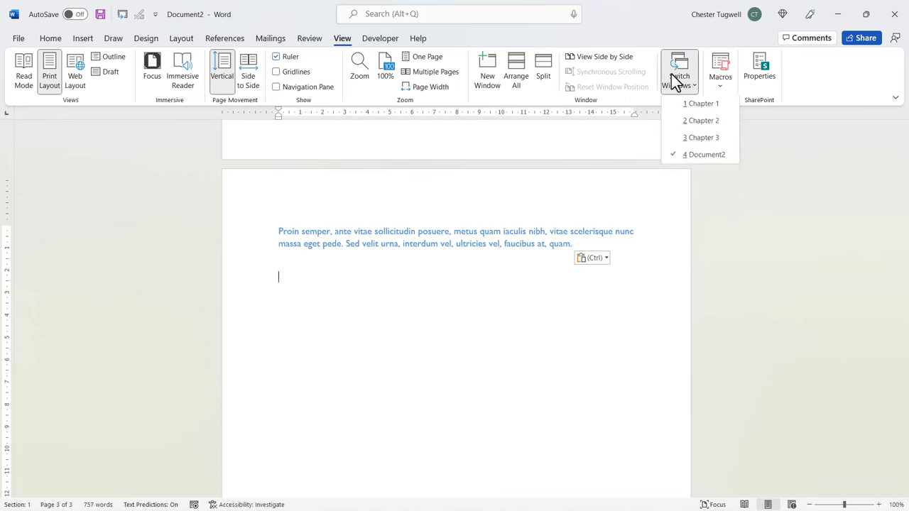
pyautogui.click(690, 121)
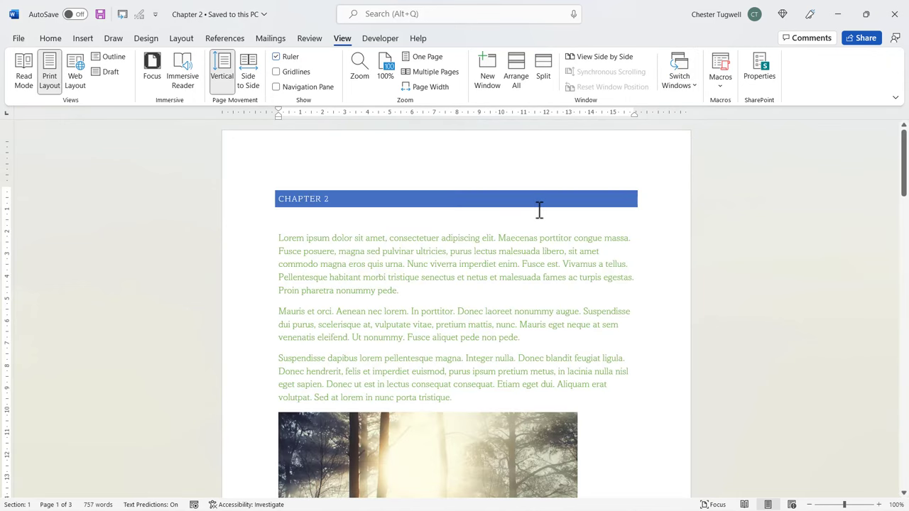
pyautogui.hotkey('ctrl', 'a')
pyautogui.hotkey('ctrl', 'c')
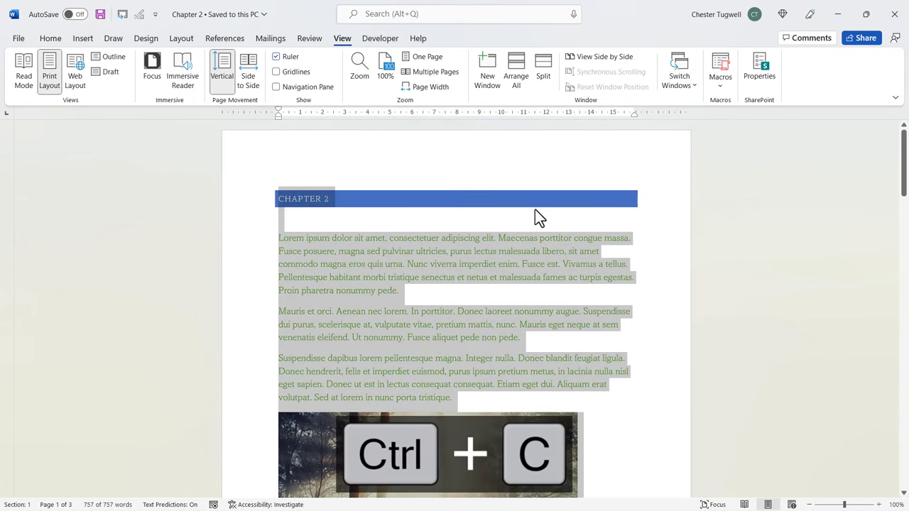
pyautogui.click(684, 83)
pyautogui.click(698, 157)
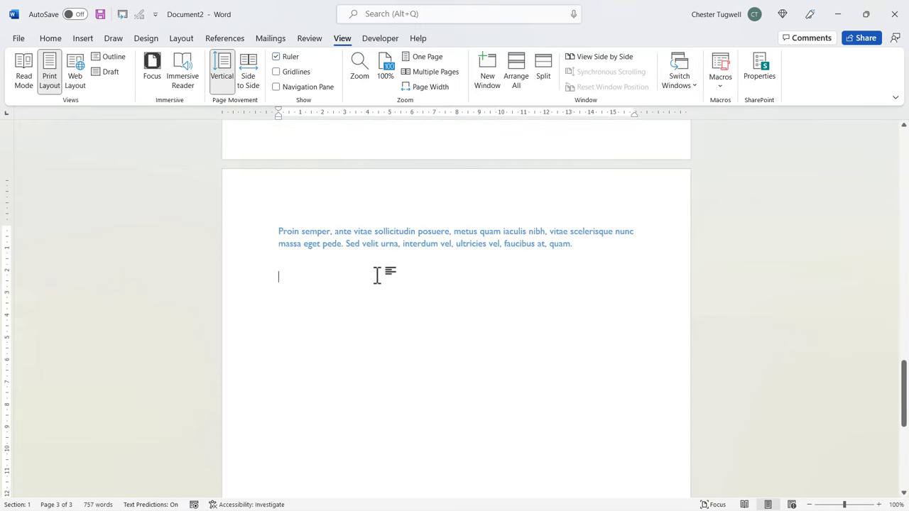
# Paste the Chapter 2 content below Chapter 1 and set its paste option to Keep Source Formatting
pyautogui.hotkey('ctrl', 'v')
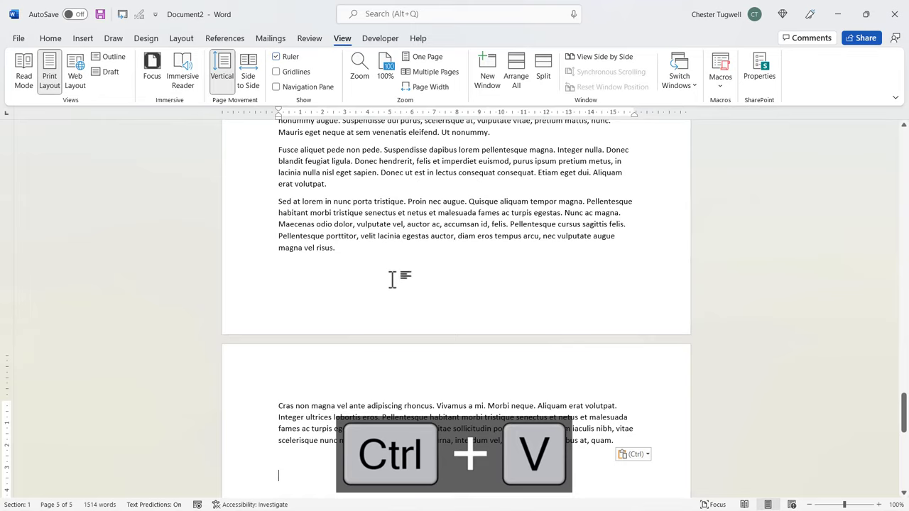
pyautogui.moveTo(903, 415); pyautogui.dragTo(887, 397)
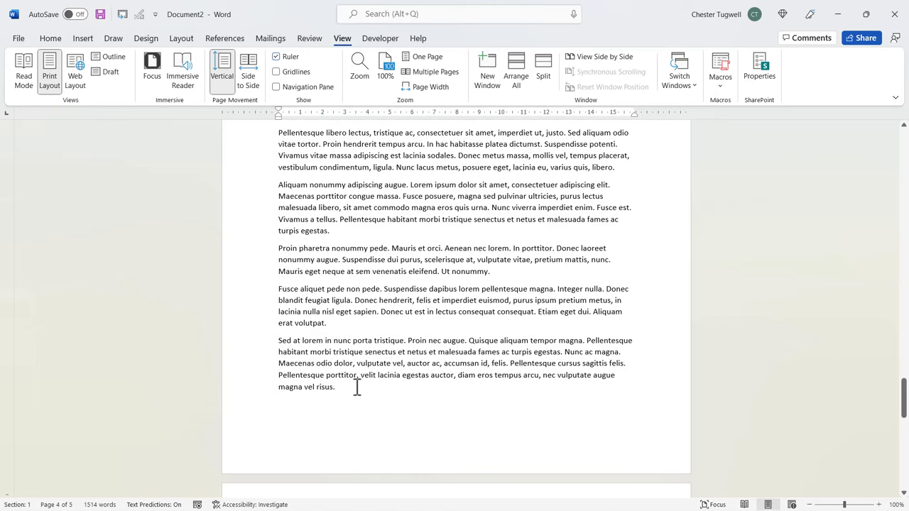
pyautogui.hotkey('ctrl', 'v')
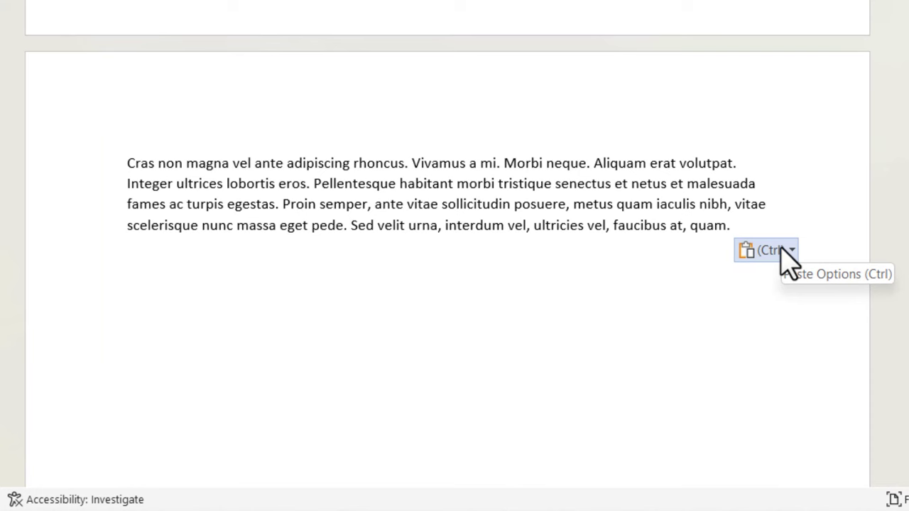
pyautogui.click(788, 252)
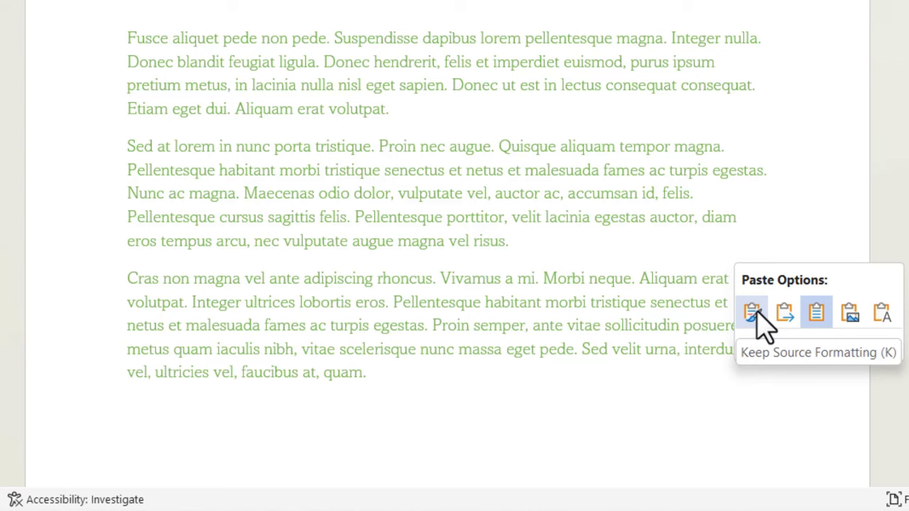
pyautogui.click(756, 313)
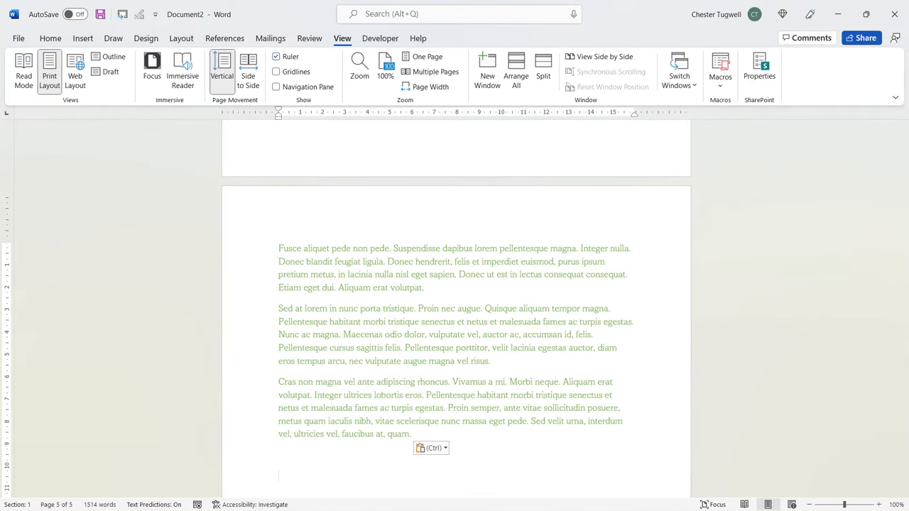
# Copy the entire content of the Chapter 3 document and return to the end of Document2
pyautogui.moveTo(904, 433); pyautogui.dragTo(902, 451)
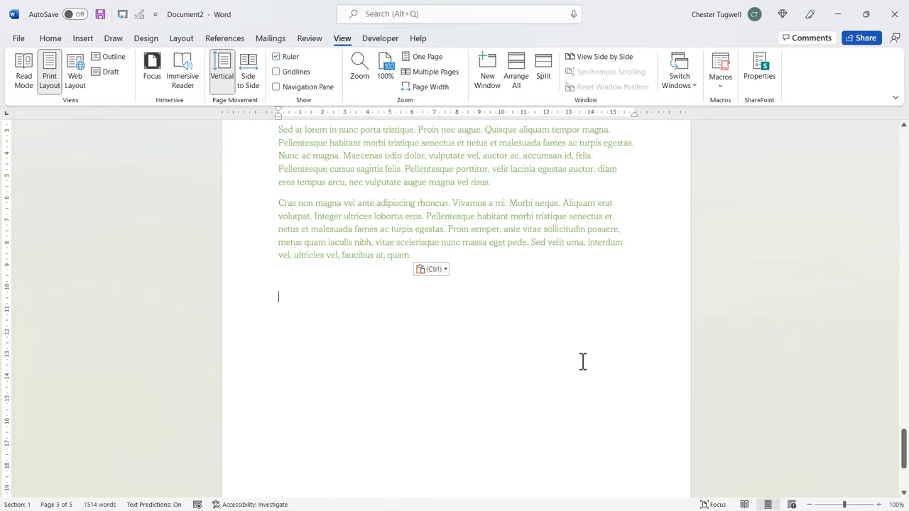
pyautogui.click(678, 88)
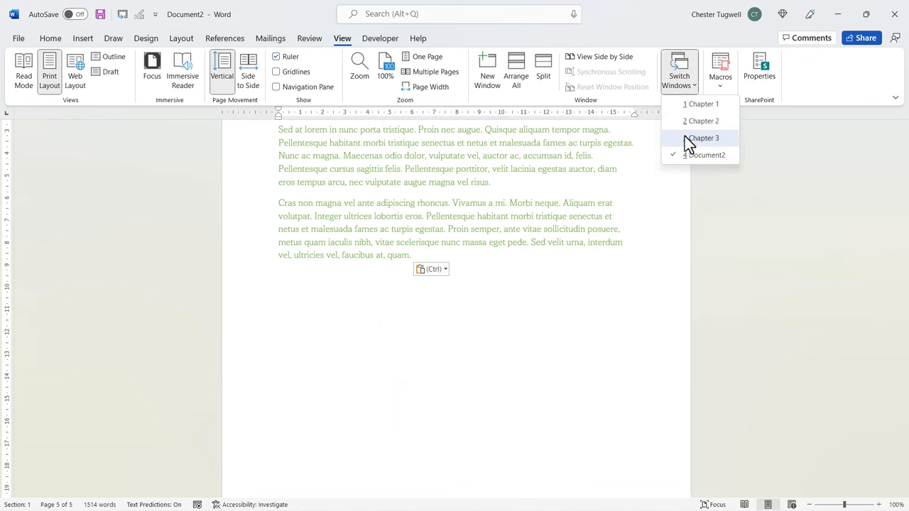
pyautogui.click(696, 138)
pyautogui.hotkey('ctrl', 'a')
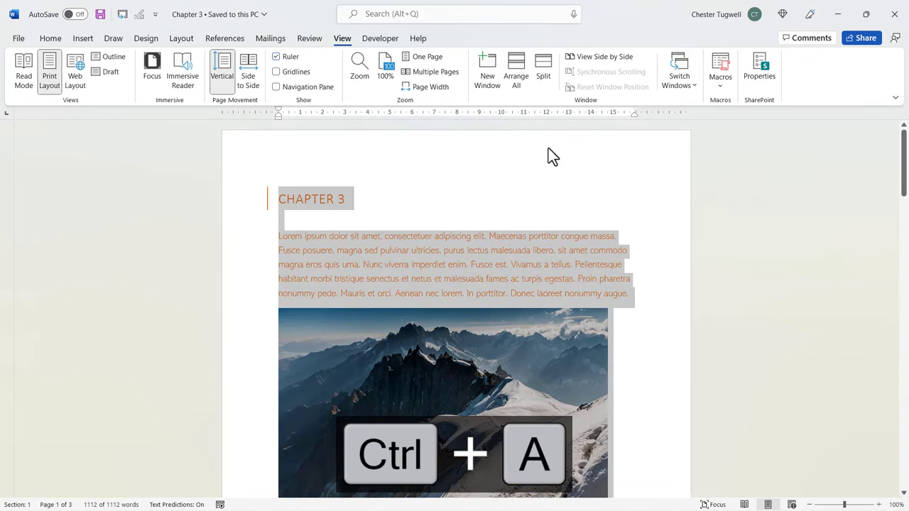
pyautogui.hotkey('ctrl', 'c')
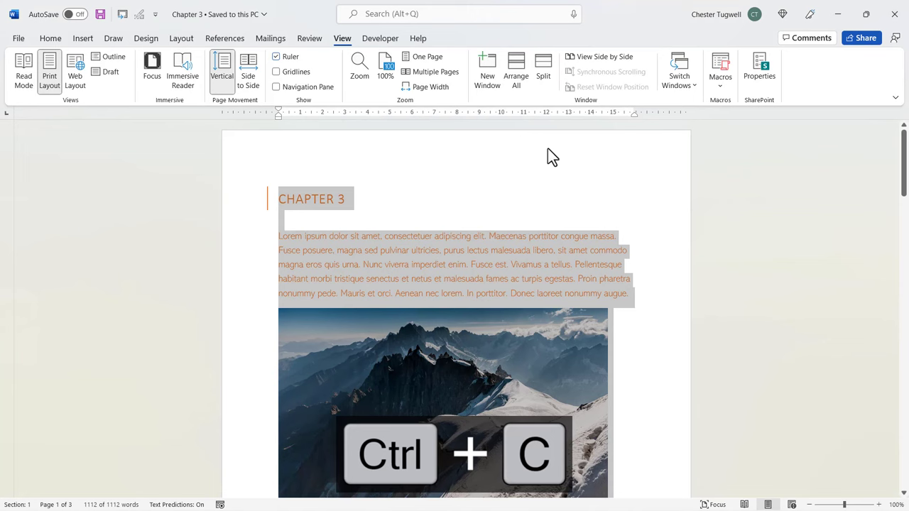
pyautogui.click(678, 85)
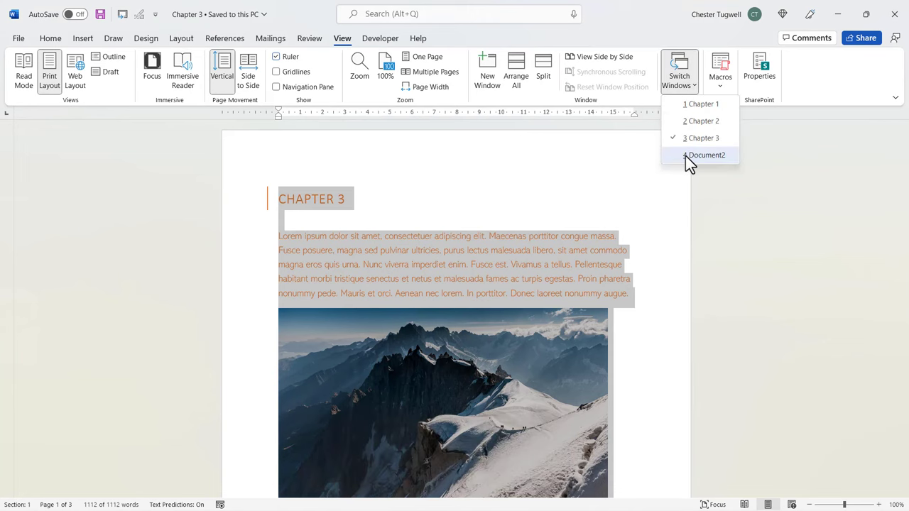
pyautogui.click(696, 155)
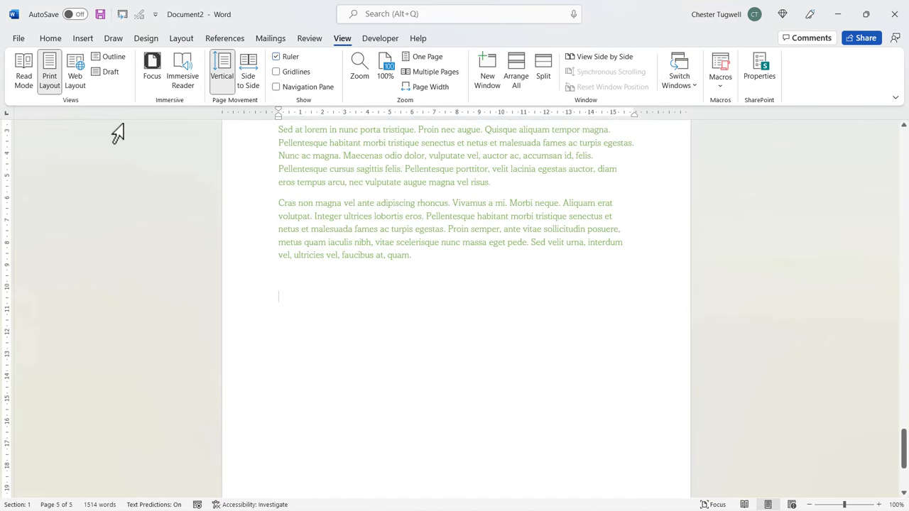
# Paste the Chapter 3 content at the end of Document2 with Keep Source Formatting and close the document without saving
pyautogui.click(51, 39)
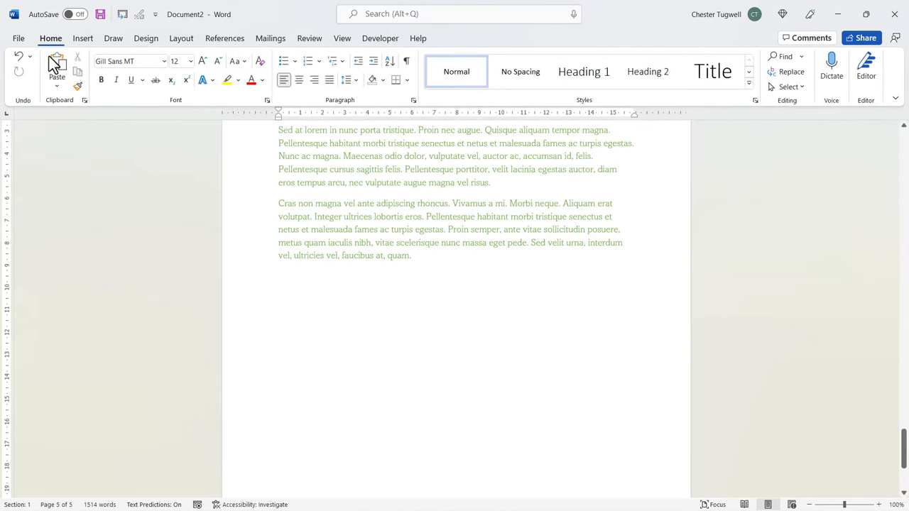
pyautogui.click(57, 86)
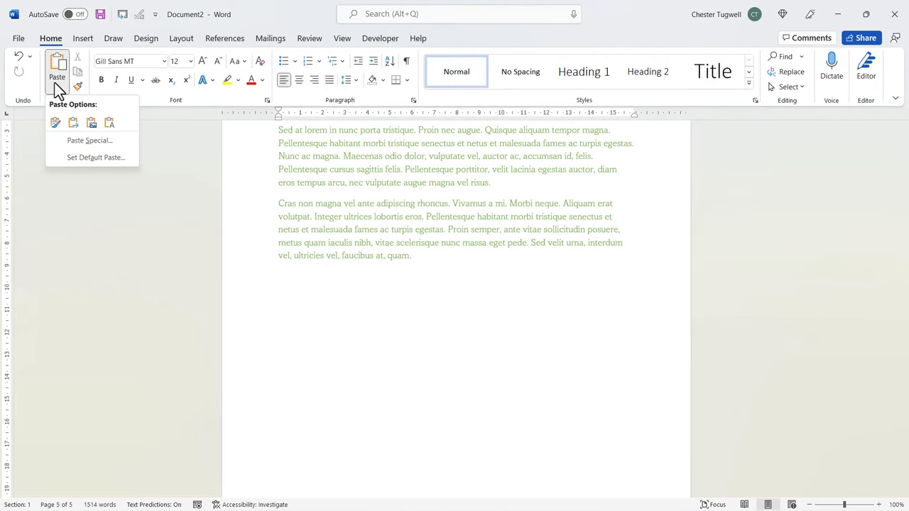
pyautogui.click(55, 123)
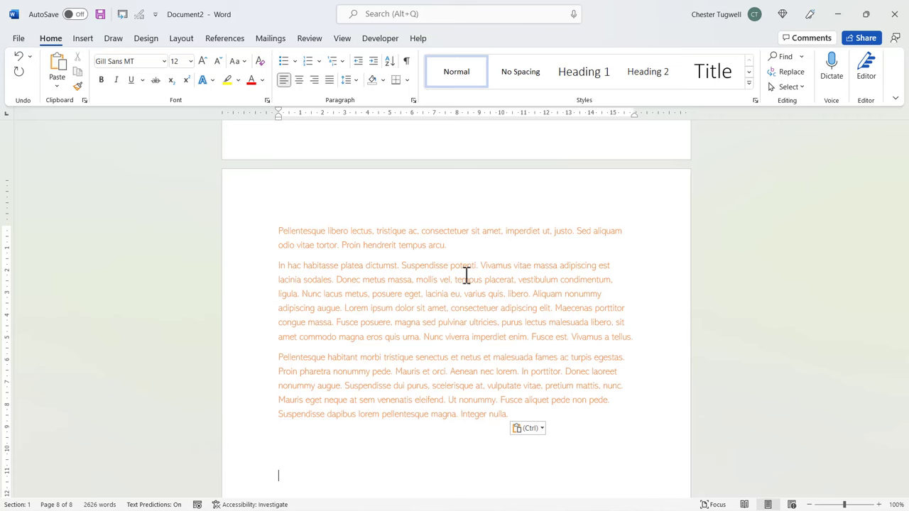
pyautogui.hotkey('ctrl', 'w')
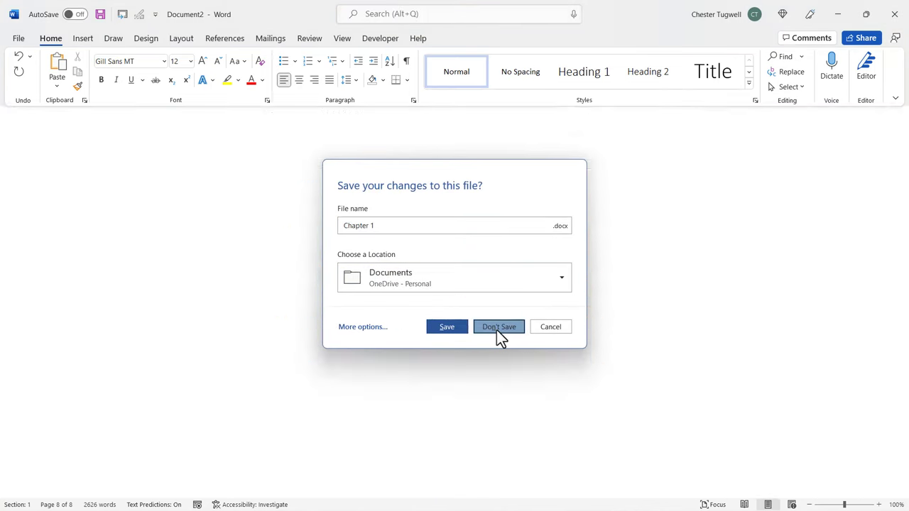
pyautogui.click(499, 326)
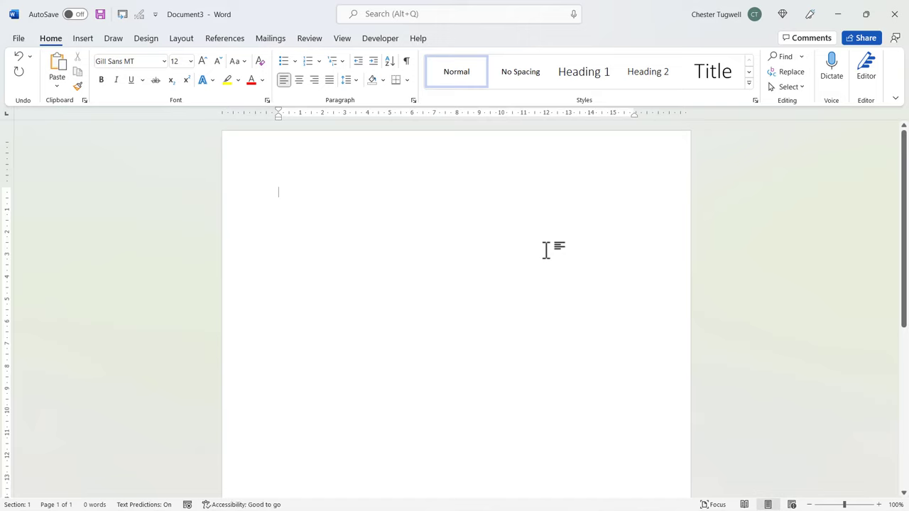
# Insert the text of the files Chapter 1, Chapter 2 and Chapter 3 into the blank Document3
pyautogui.click(84, 42)
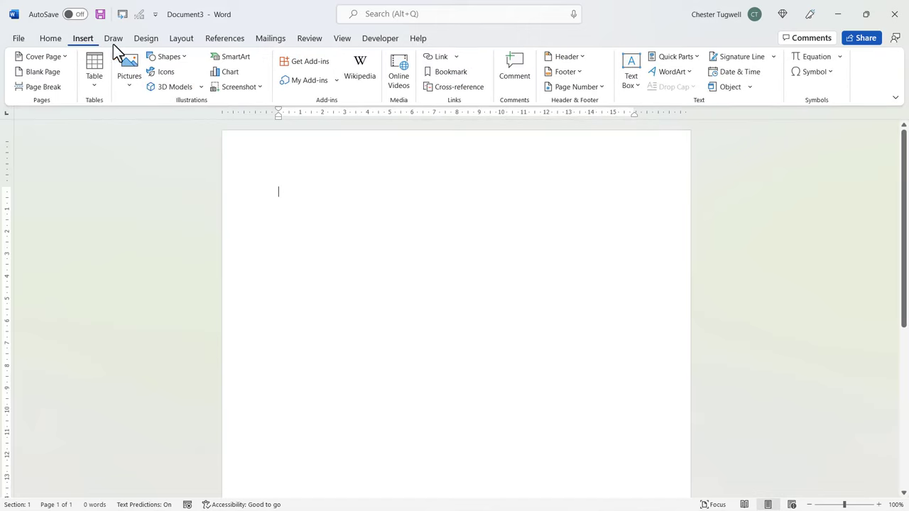
pyautogui.click(751, 88)
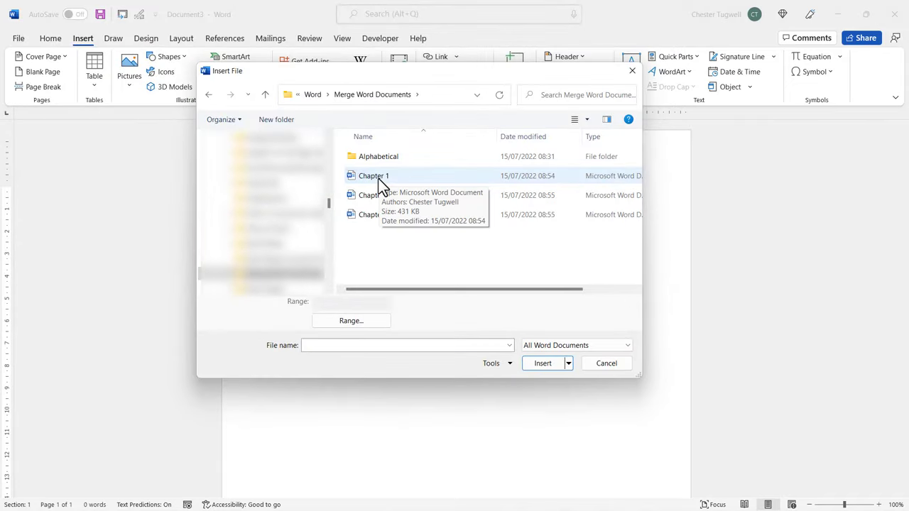
pyautogui.click(369, 177)
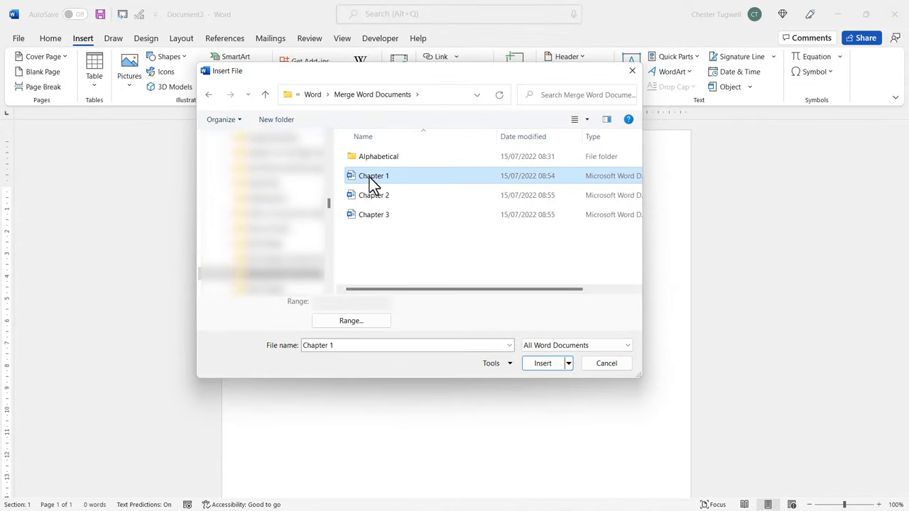
pyautogui.keyDown('shift'); pyautogui.click(380, 218); pyautogui.keyUp('shift')
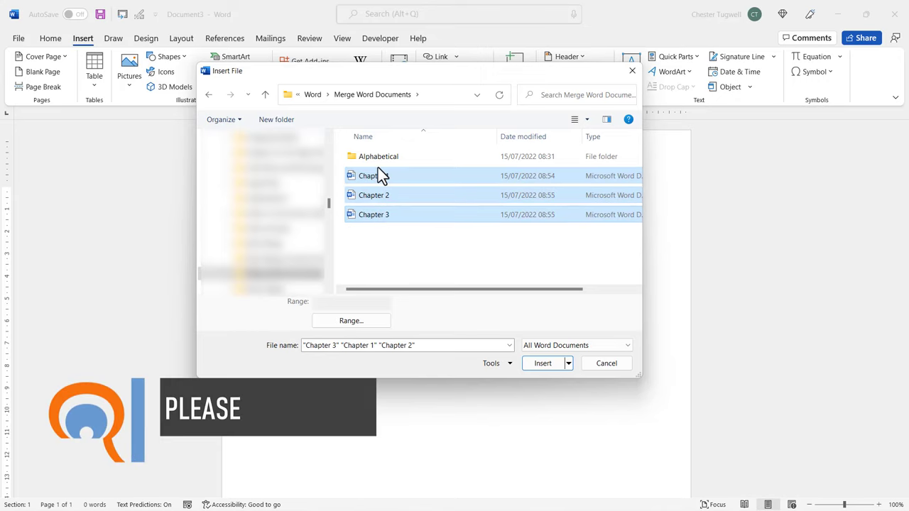
pyautogui.click(539, 363)
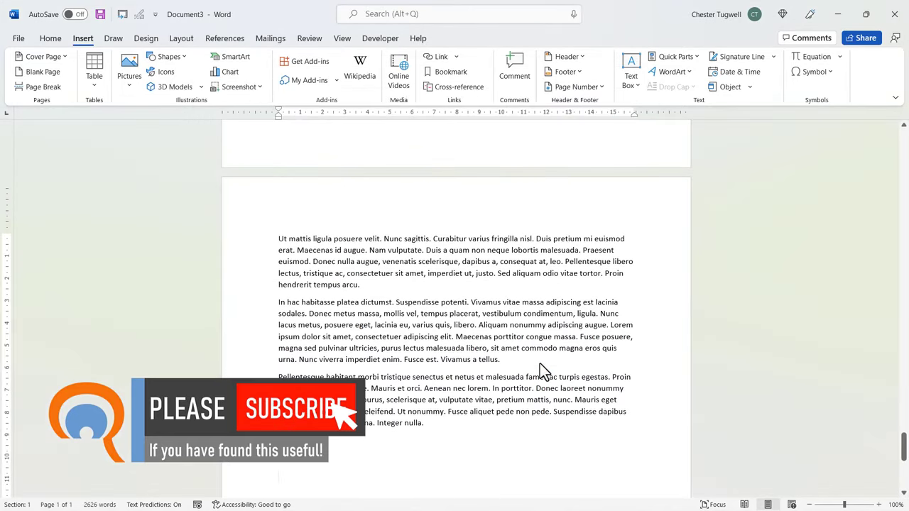
# Check which styles the Chapter 1 heading and the first body paragraph of the merged document use
pyautogui.moveTo(903, 444); pyautogui.dragTo(907, 138)
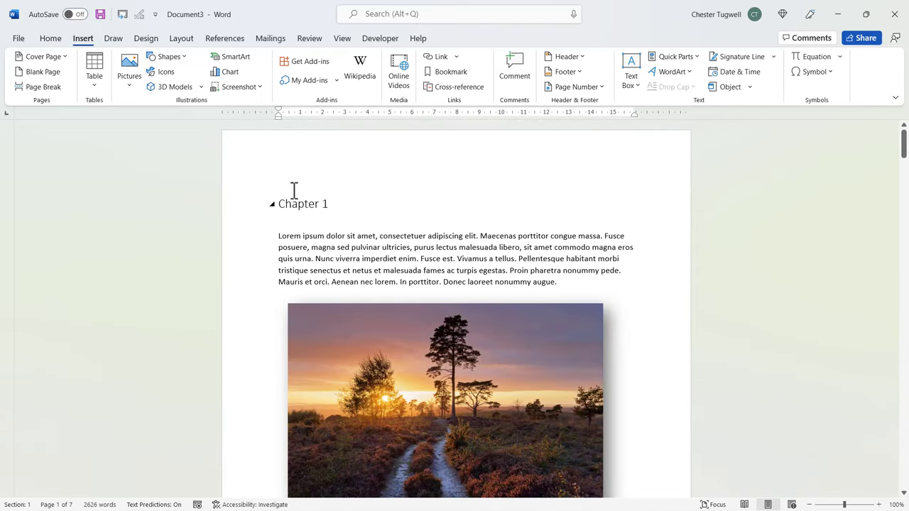
pyautogui.click(57, 40)
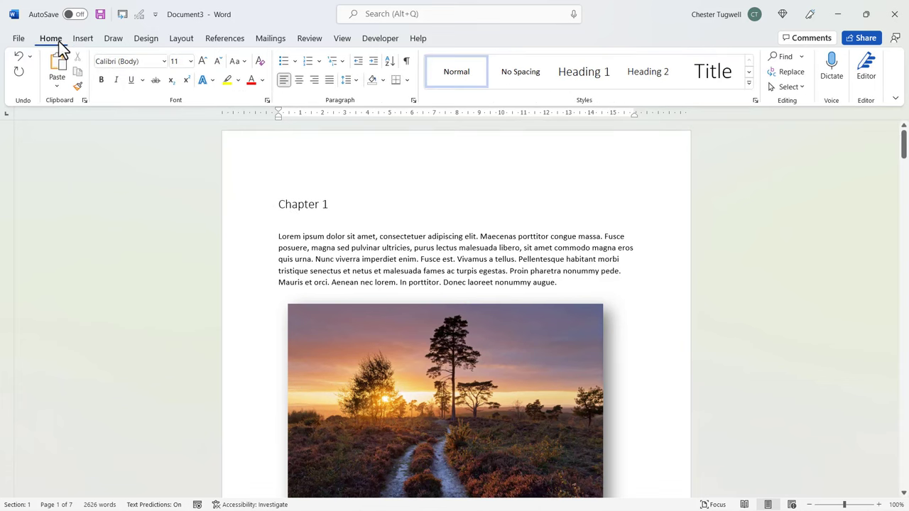
pyautogui.click(301, 206)
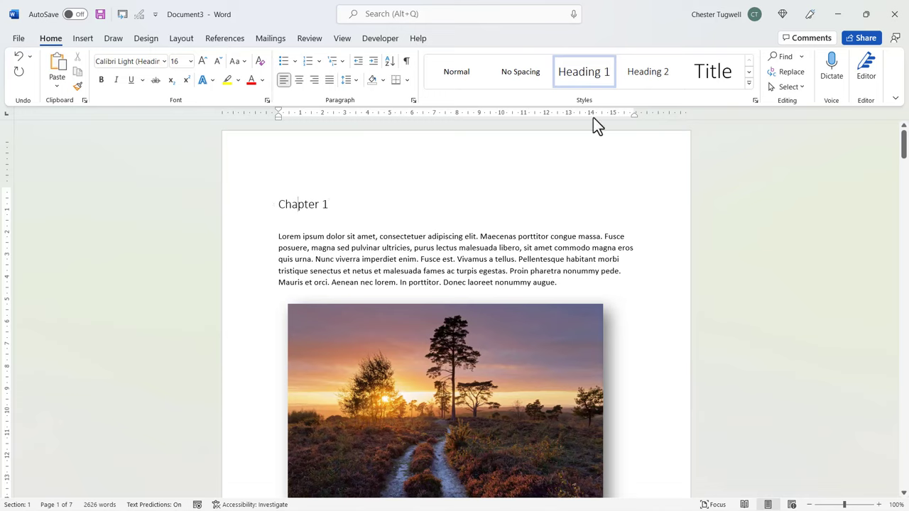
pyautogui.click(321, 248)
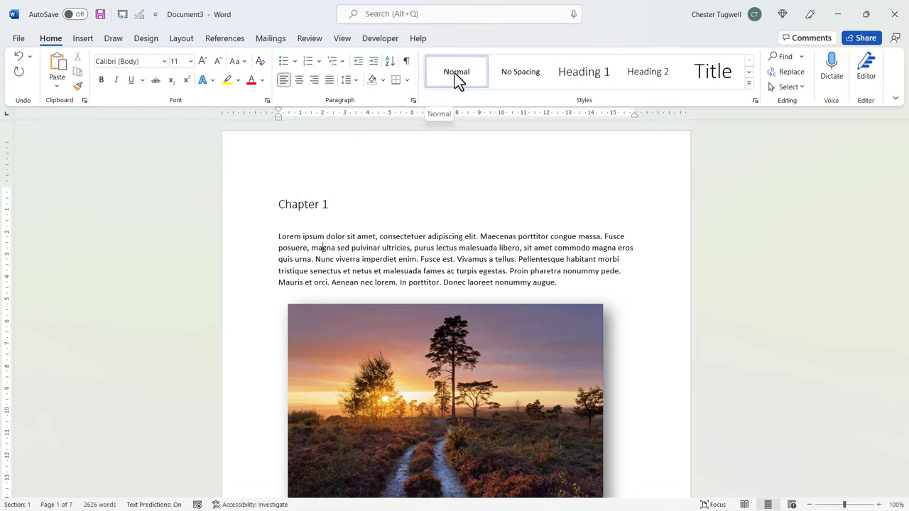
# Modify the Heading 1 style of the Chapter 1 heading to use the green Accent 6 font color
pyautogui.click(304, 204)
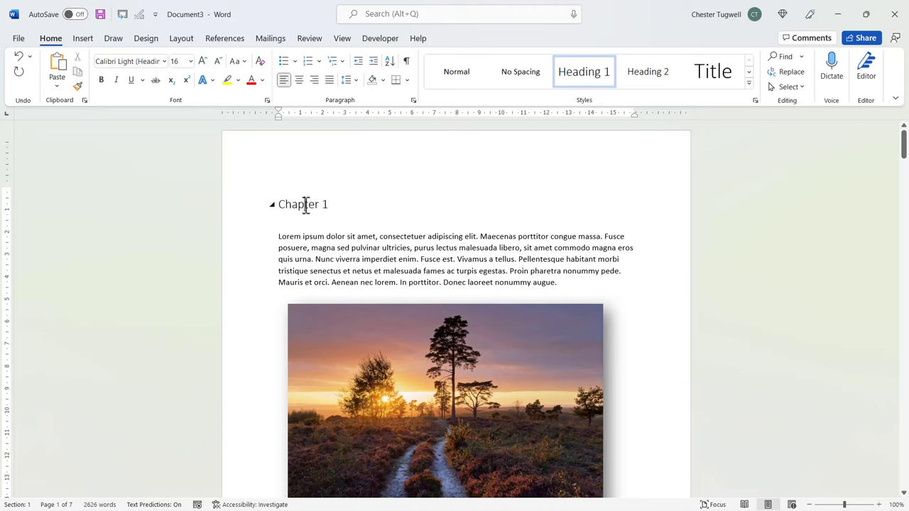
pyautogui.rightClick(589, 79)
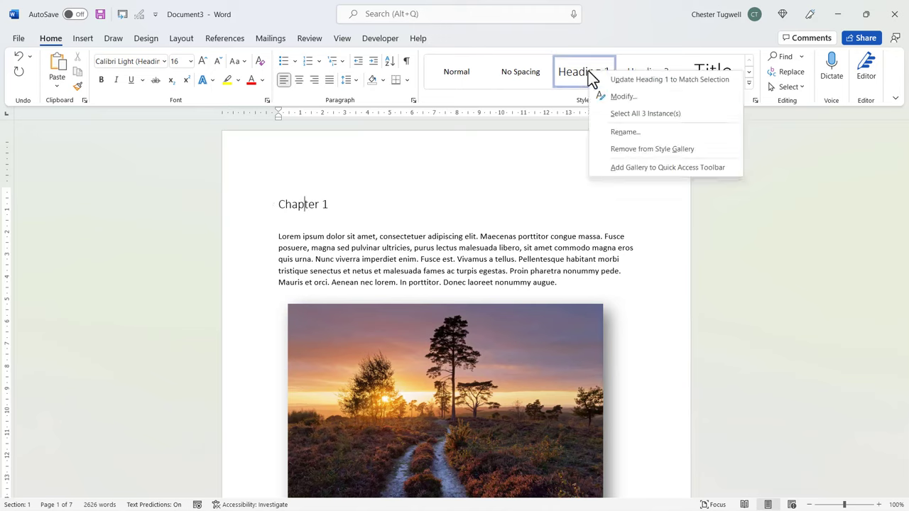
pyautogui.click(620, 98)
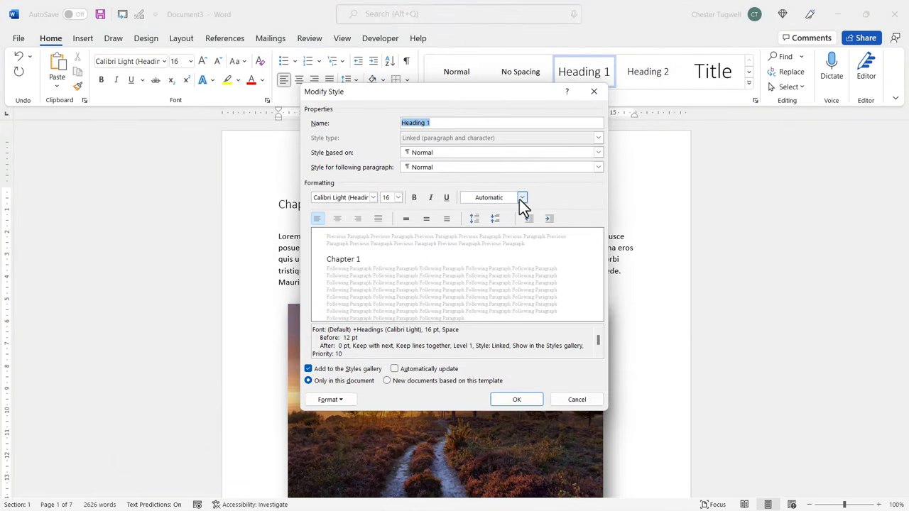
pyautogui.click(522, 198)
pyautogui.click(549, 249)
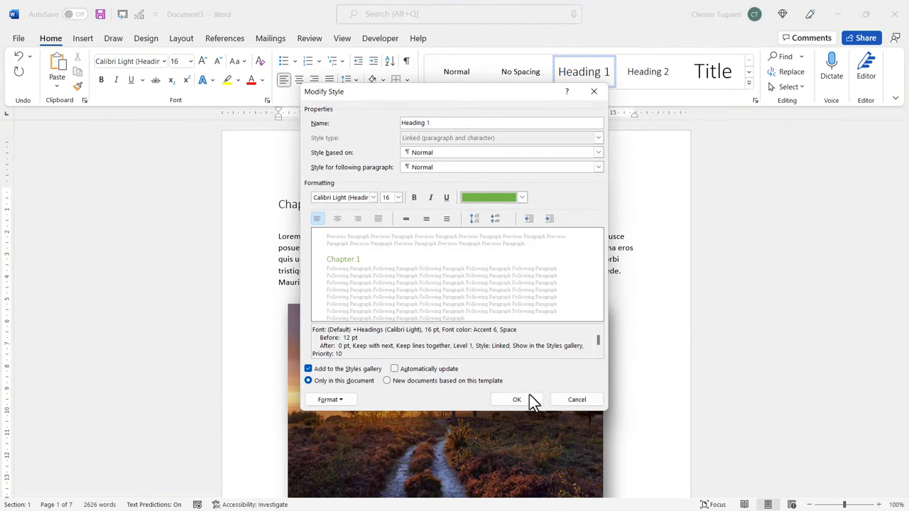
pyautogui.click(516, 400)
# Modify the Heading 1 style's paragraph settings to add a page break before each chapter heading
pyautogui.scroll(-10, 375, 266)
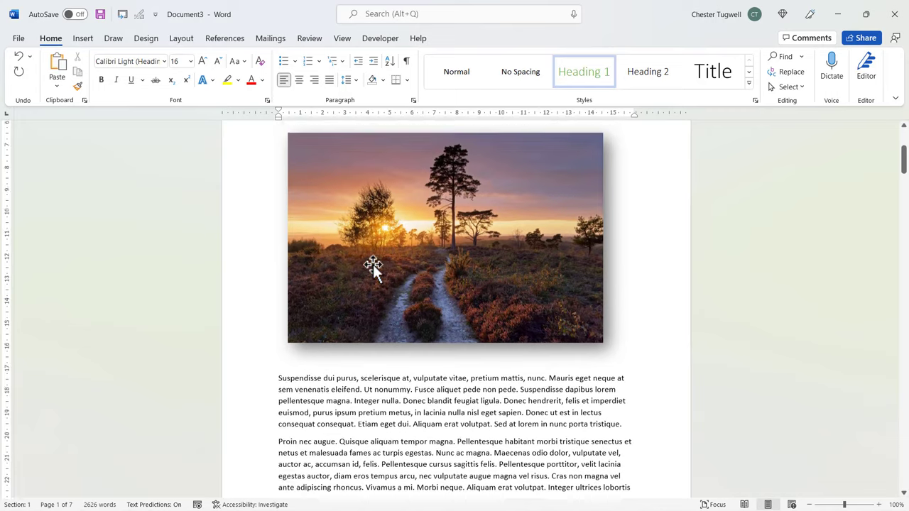
pyautogui.scroll(-20, 375, 266)
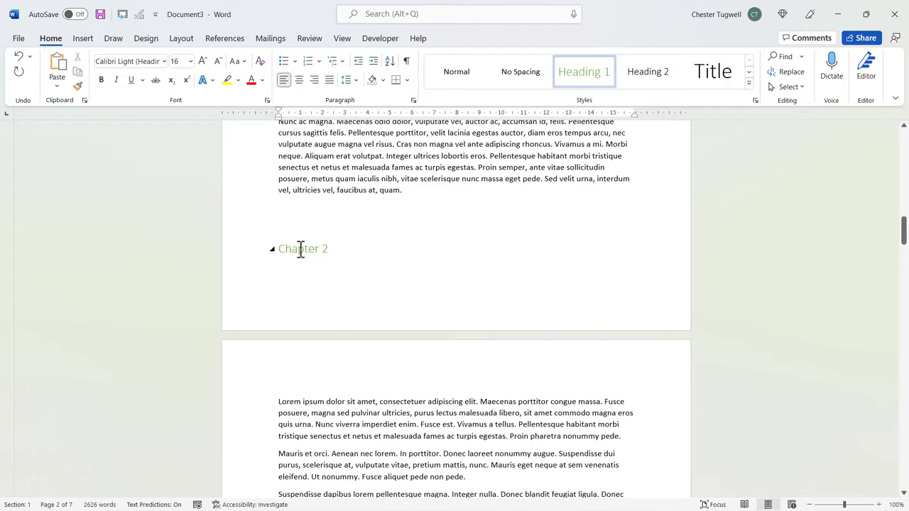
pyautogui.rightClick(590, 76)
pyautogui.click(624, 101)
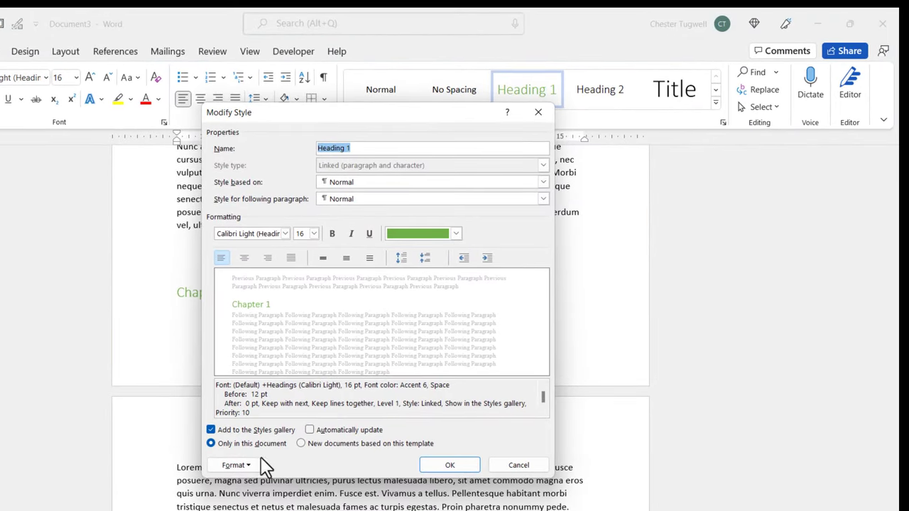
pyautogui.click(261, 462)
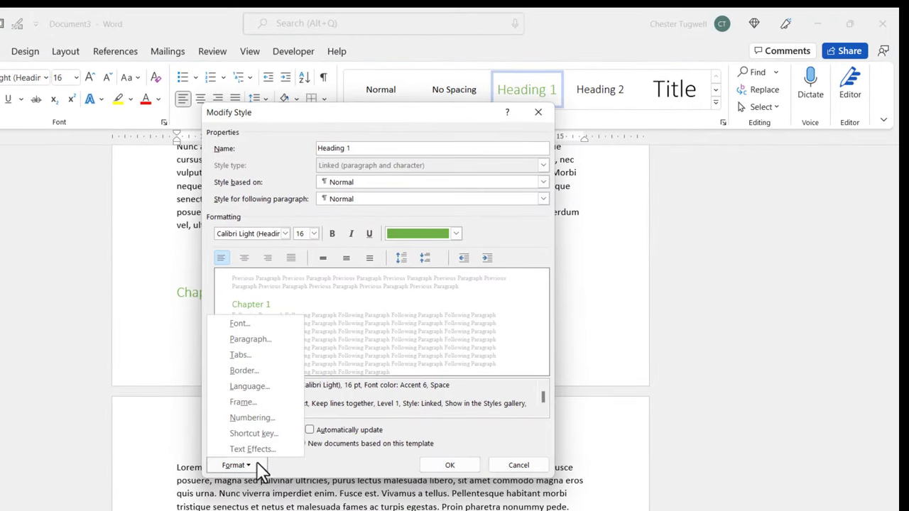
pyautogui.click(270, 343)
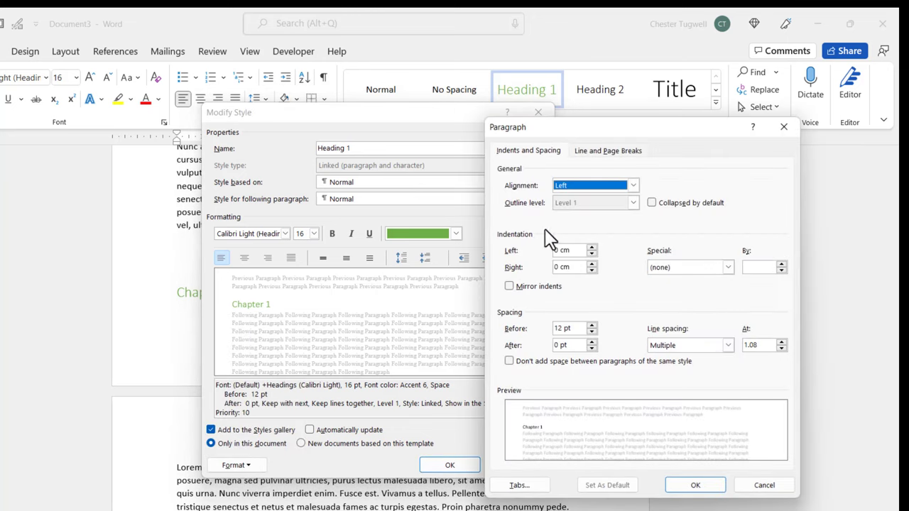
pyautogui.click(597, 158)
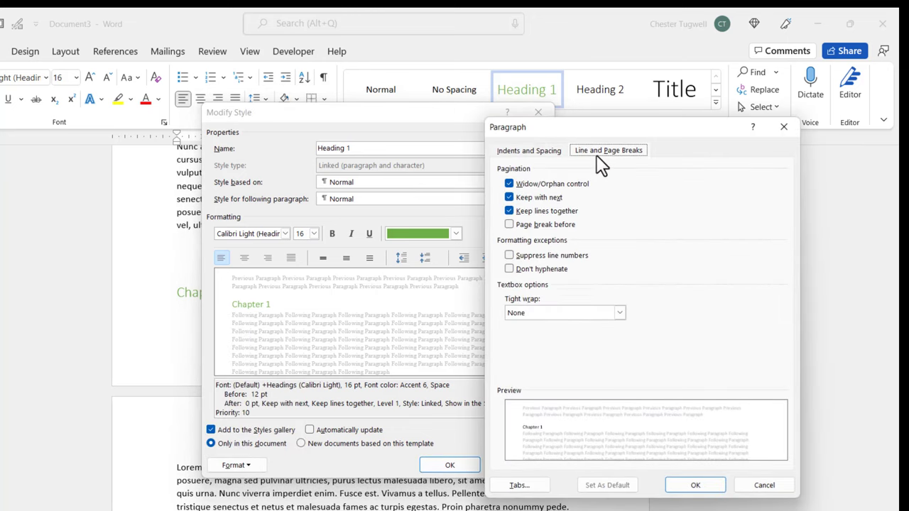
pyautogui.click(509, 226)
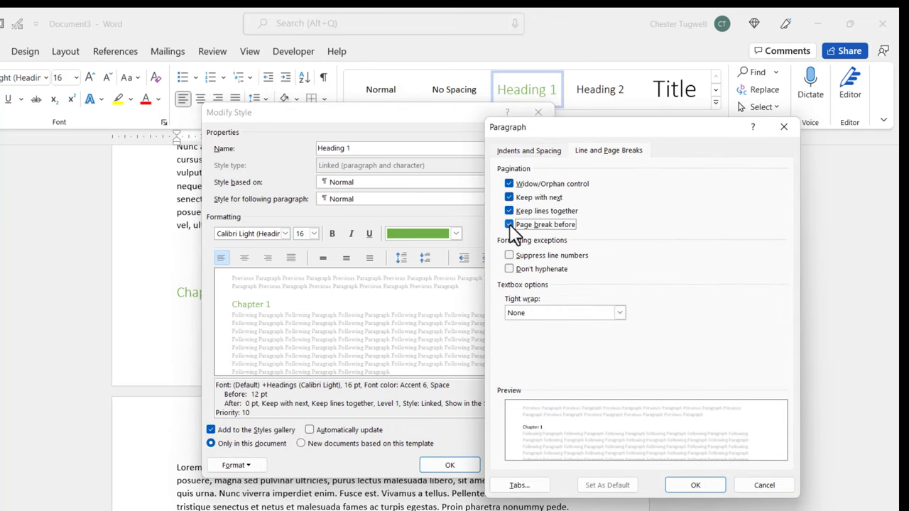
pyautogui.click(695, 485)
pyautogui.click(449, 467)
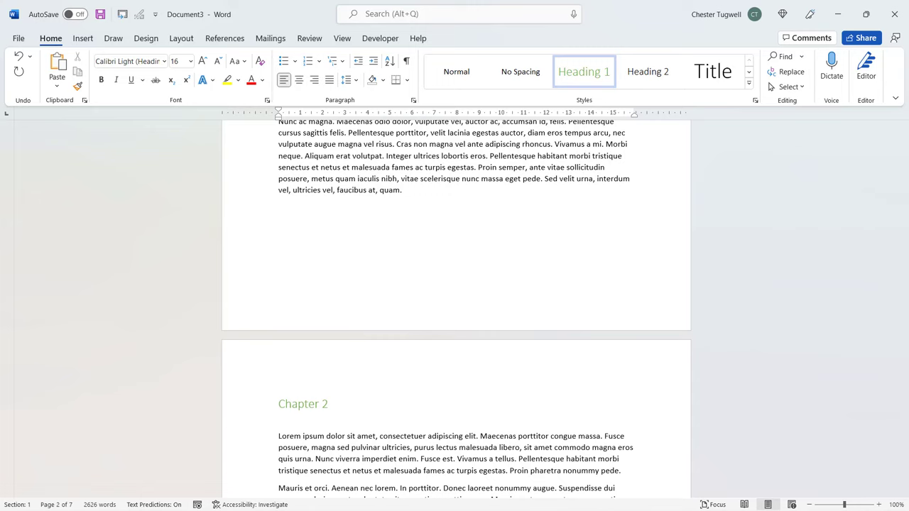
# Close Document3 without saving and create a new blank document
pyautogui.hotkey('ctrl', 'w')
pyautogui.click(521, 325)
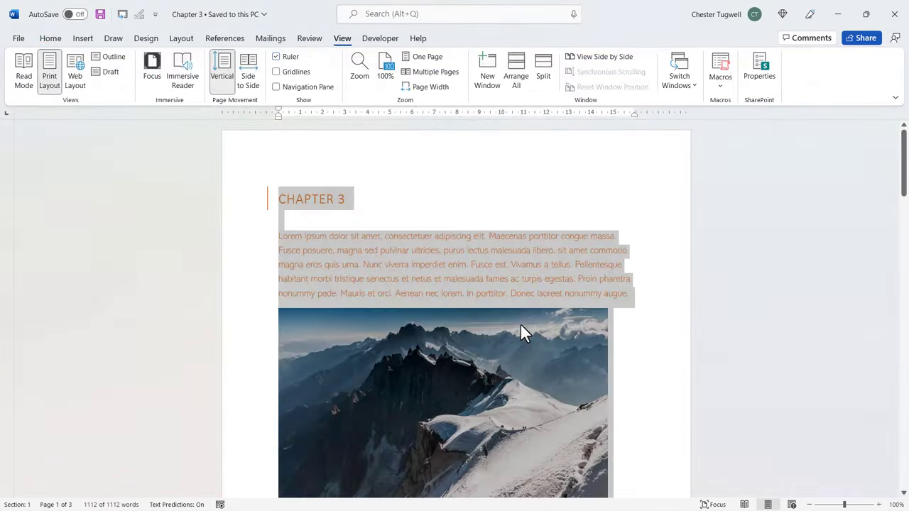
pyautogui.click(19, 39)
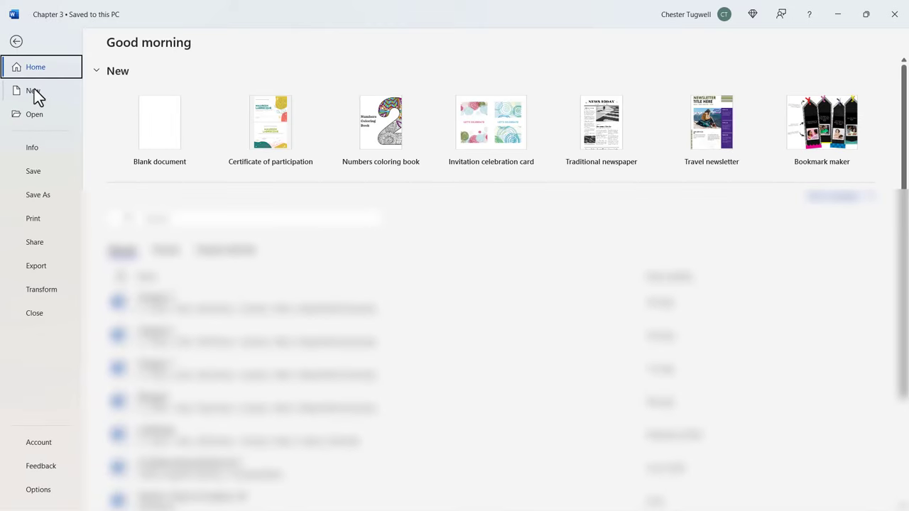
pyautogui.click(148, 122)
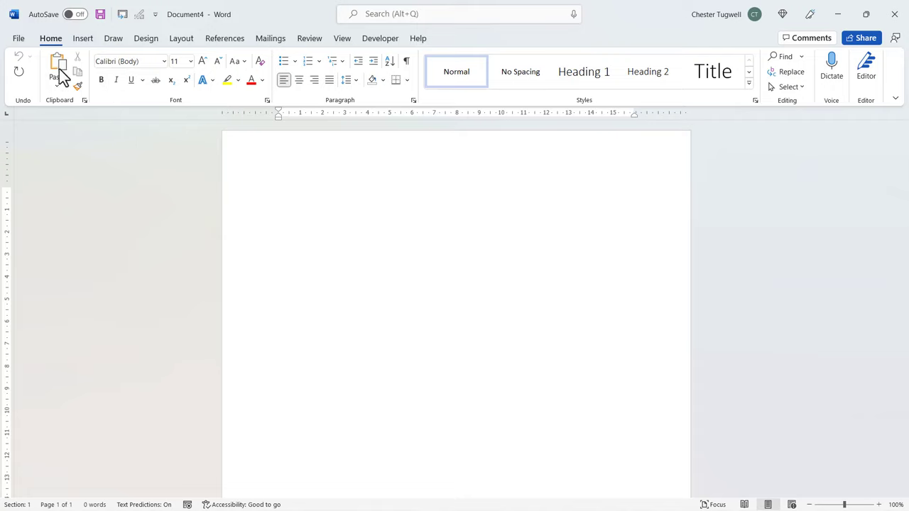
# Insert the text of A Chapter 3, B Chapter 1 and C Chapter 2 from the Alphabetical folder into the blank document
pyautogui.click(91, 41)
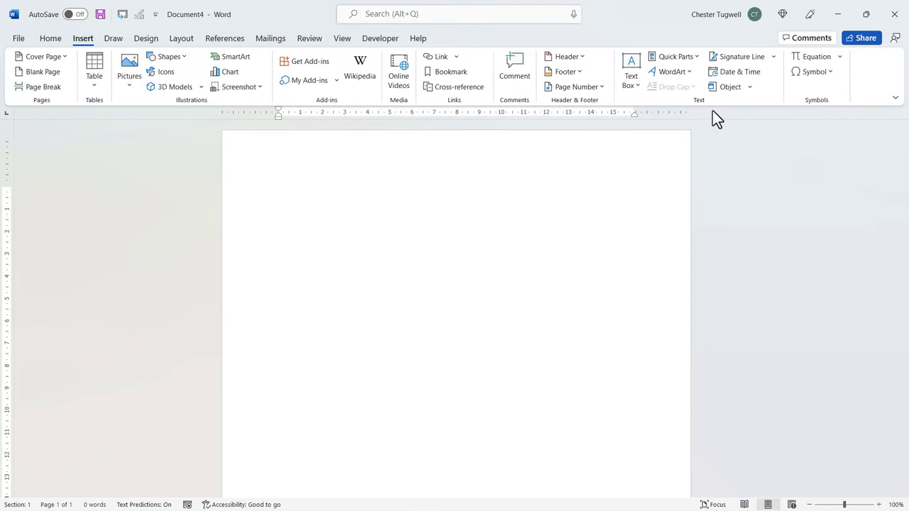
pyautogui.click(749, 89)
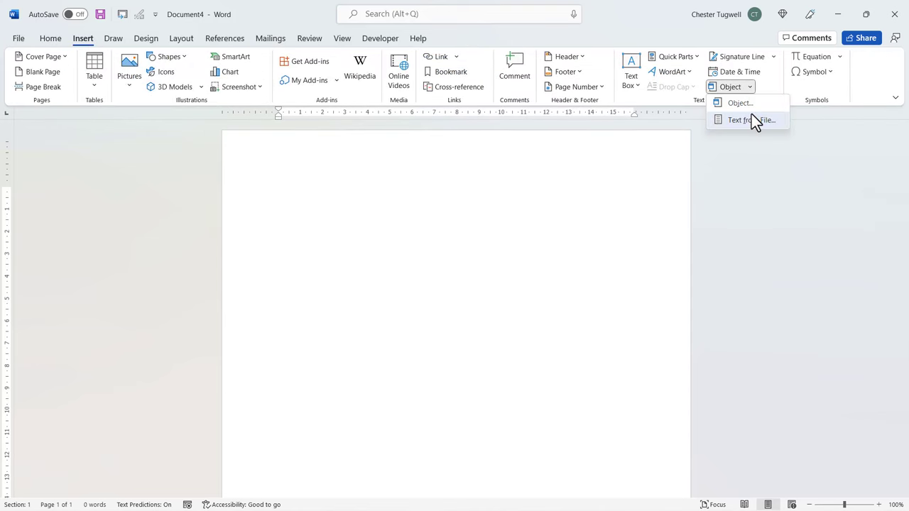
pyautogui.click(750, 120)
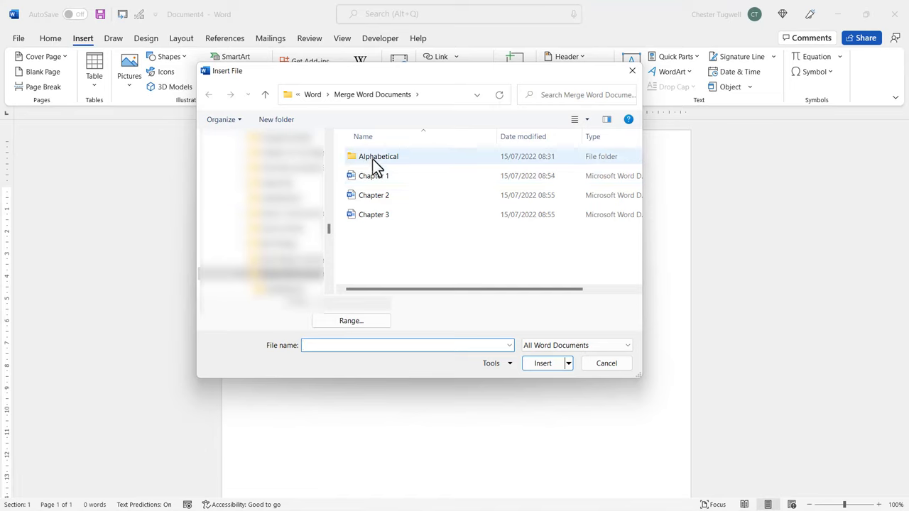
pyautogui.doubleClick(373, 159)
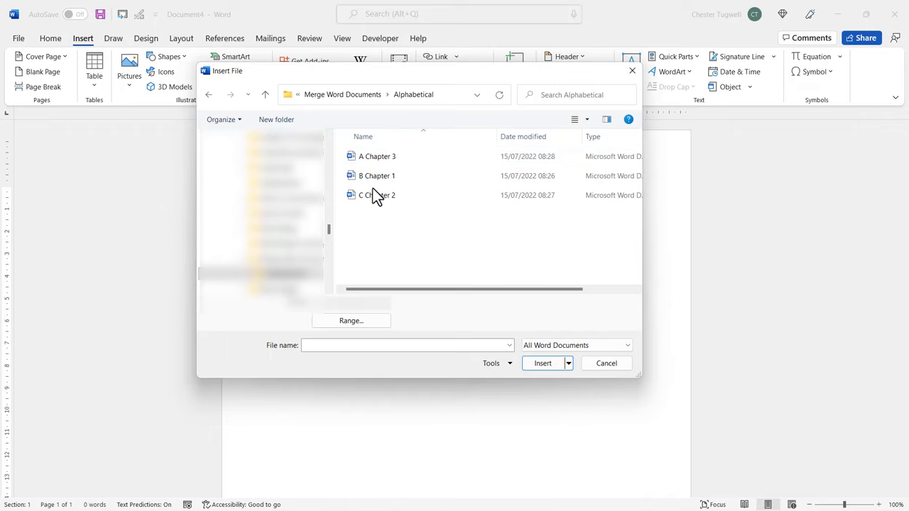
pyautogui.click(420, 133)
pyautogui.click(424, 133)
pyautogui.click(379, 158)
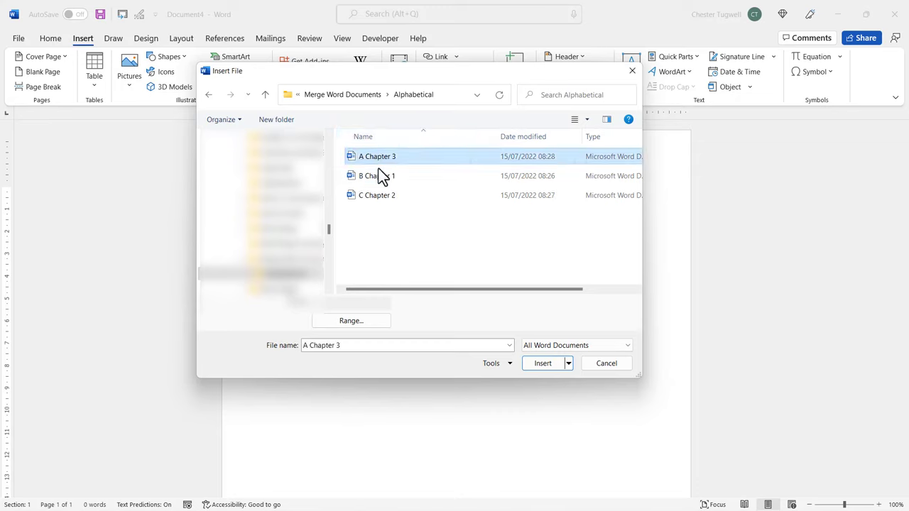
pyautogui.keyDown('ctrl'); pyautogui.click(381, 197); pyautogui.keyUp('ctrl')
pyautogui.keyDown('shift'); pyautogui.click(378, 192); pyautogui.keyUp('shift')
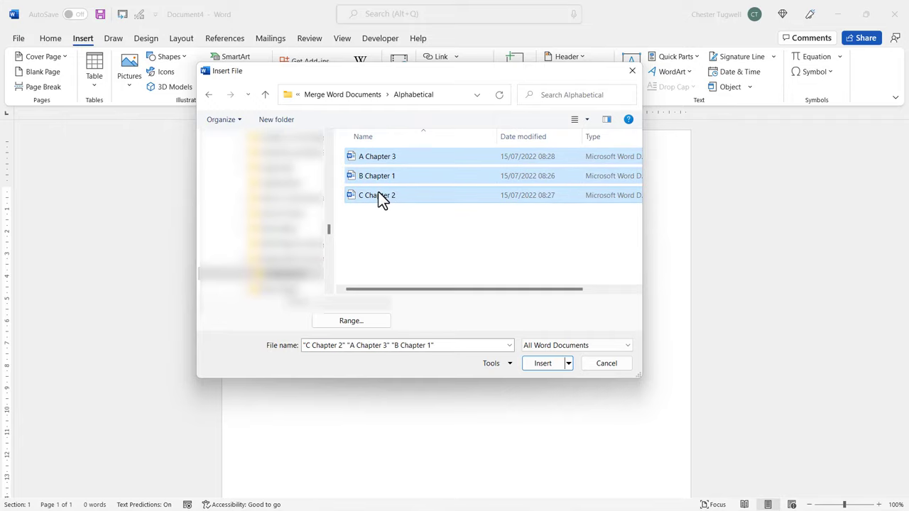
pyautogui.click(548, 362)
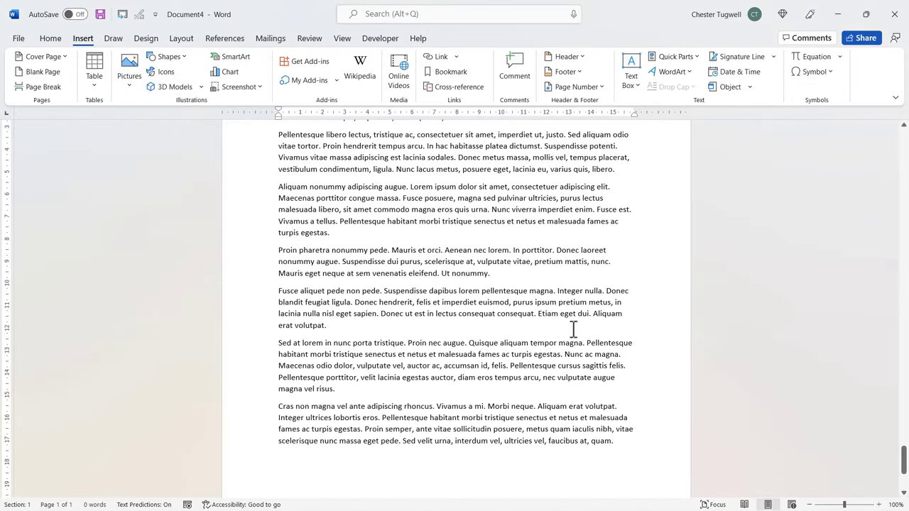
# Check which chapter comes first in the merged document, and delete all of the inserted content
pyautogui.moveTo(903, 460); pyautogui.dragTo(903, 140)
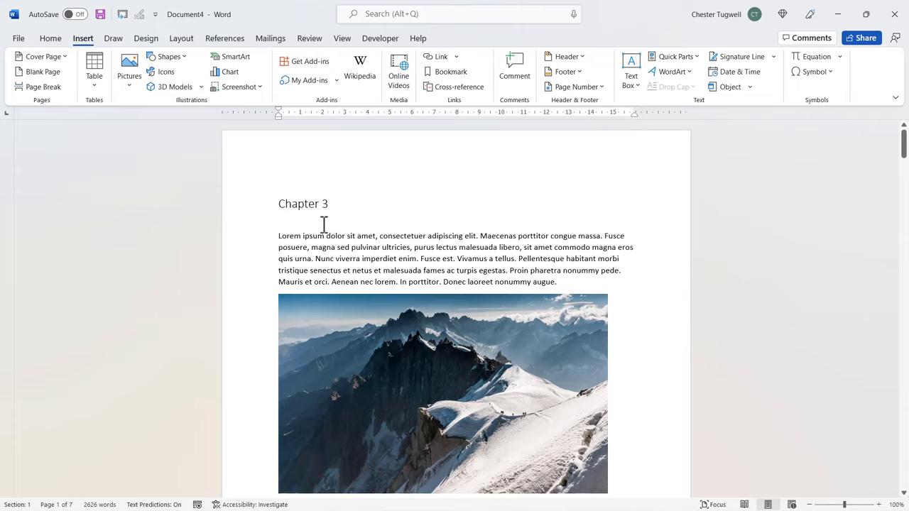
pyautogui.hotkey('ctrl', 'a')
pyautogui.press('Delete')
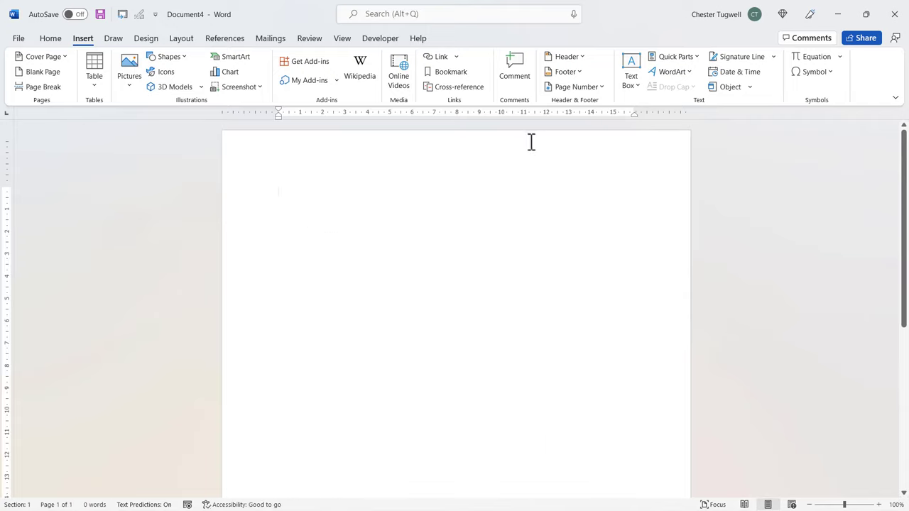
# Select A Chapter 3, B Chapter 1 and C Chapter 2 in the Alphabetical folder as files for inserting text
pyautogui.click(750, 87)
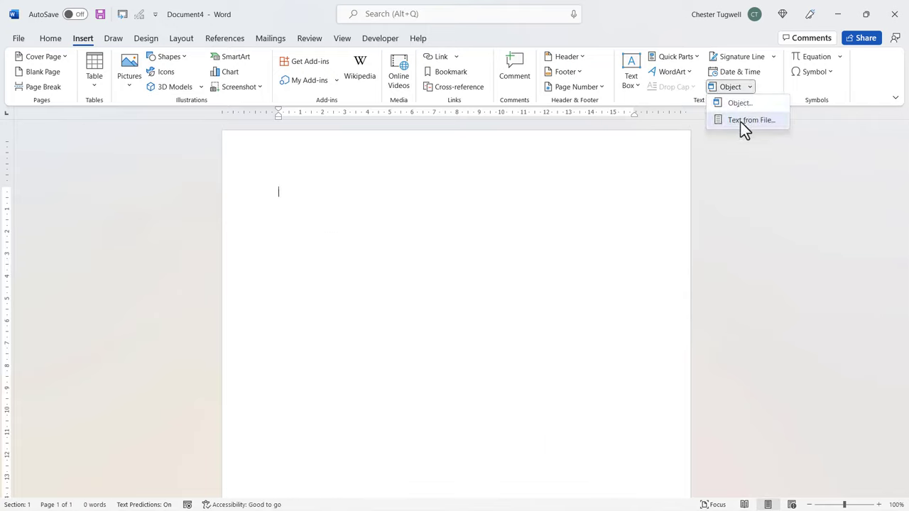
pyautogui.click(741, 122)
pyautogui.click(377, 154)
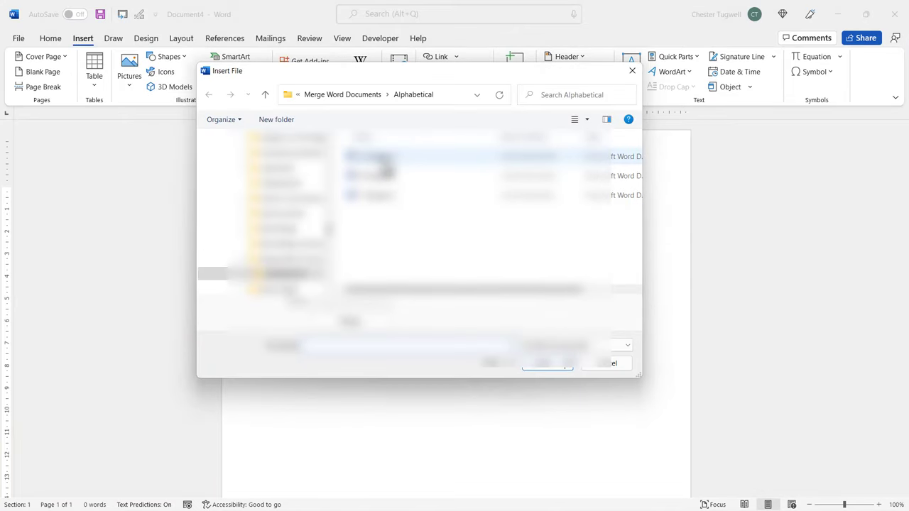
pyautogui.keyDown('shift'); pyautogui.click(387, 197); pyautogui.keyUp('shift')
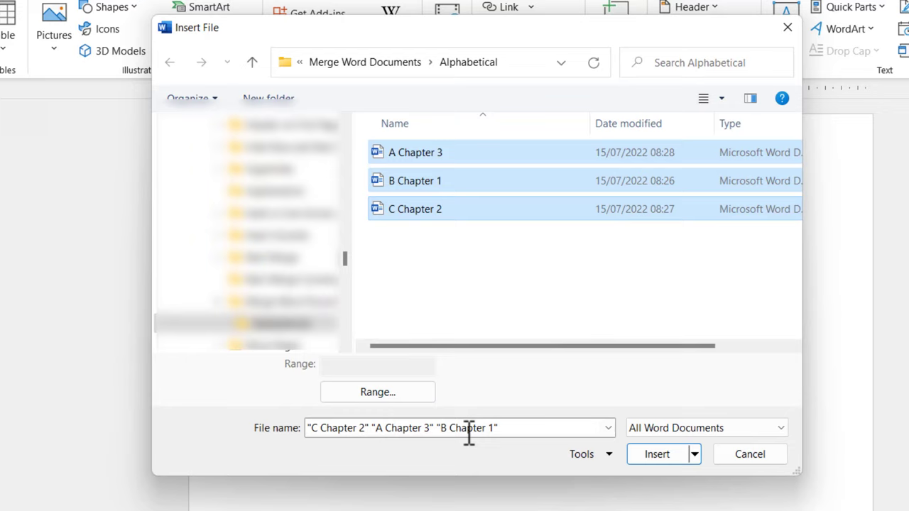
# Change the first entry in the list of file names for insertion to B Chapter 1
pyautogui.click(323, 428)
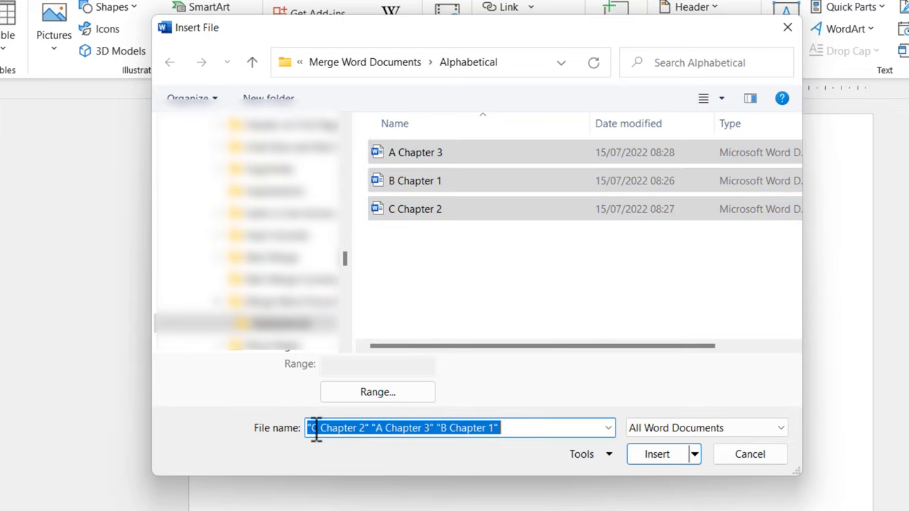
pyautogui.click(321, 428)
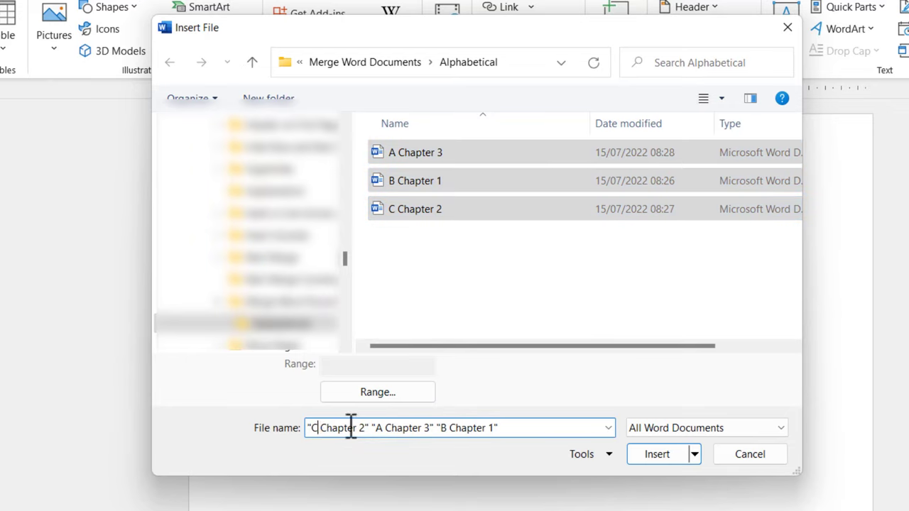
pyautogui.press('BackSpace')
pyautogui.write('B')
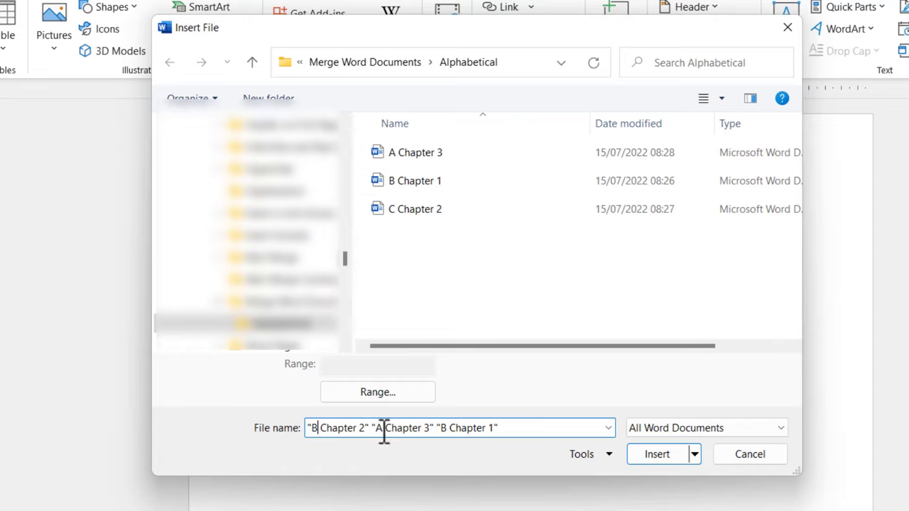
pyautogui.click(364, 429)
pyautogui.press('BackSpace')
pyautogui.write('1')
# Change the second entry in the list of file names for insertion to C Chapter 2
pyautogui.click(383, 428)
pyautogui.press('BackSpace')
pyautogui.write('C')
pyautogui.click(432, 427)
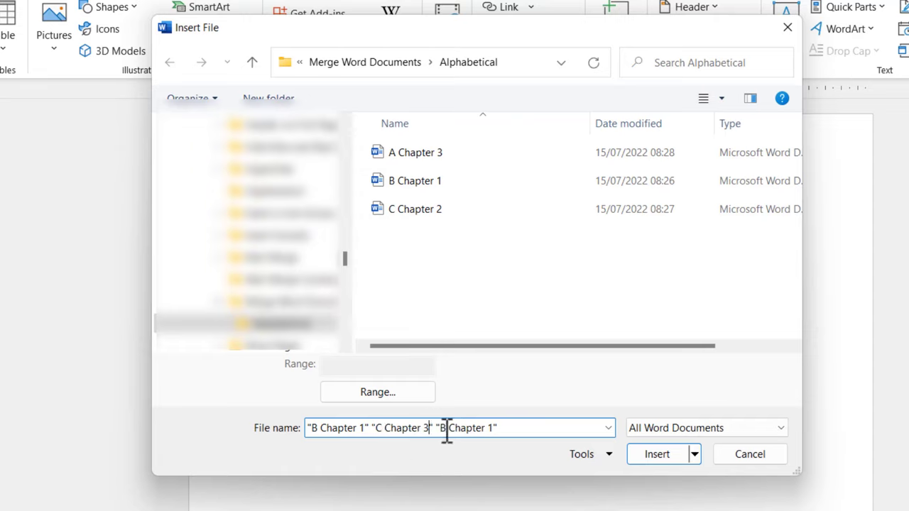
pyautogui.press('BackSpace')
pyautogui.write('2')
# Change the third file name entry to A Chapter 3, insert the files, and check the chapter order in the merged document
pyautogui.click(448, 428)
pyautogui.press('BackSpace')
pyautogui.write('A')
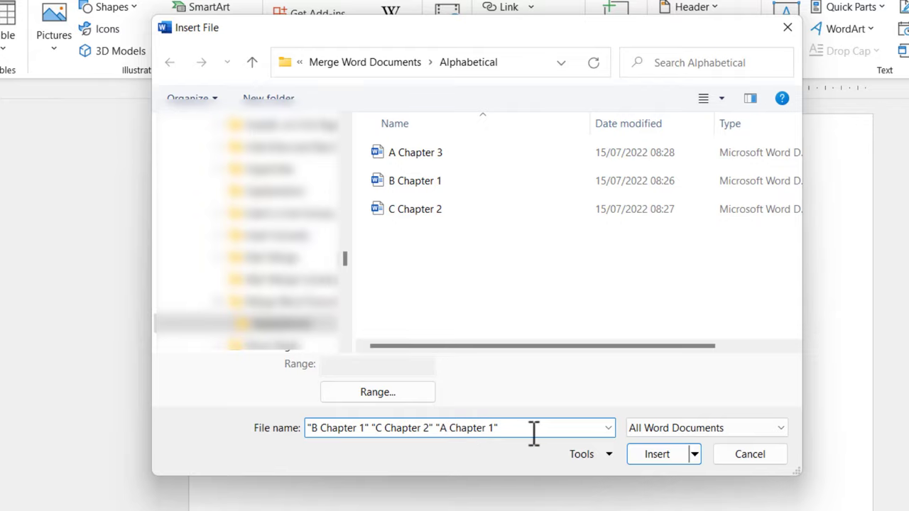
pyautogui.click(496, 429)
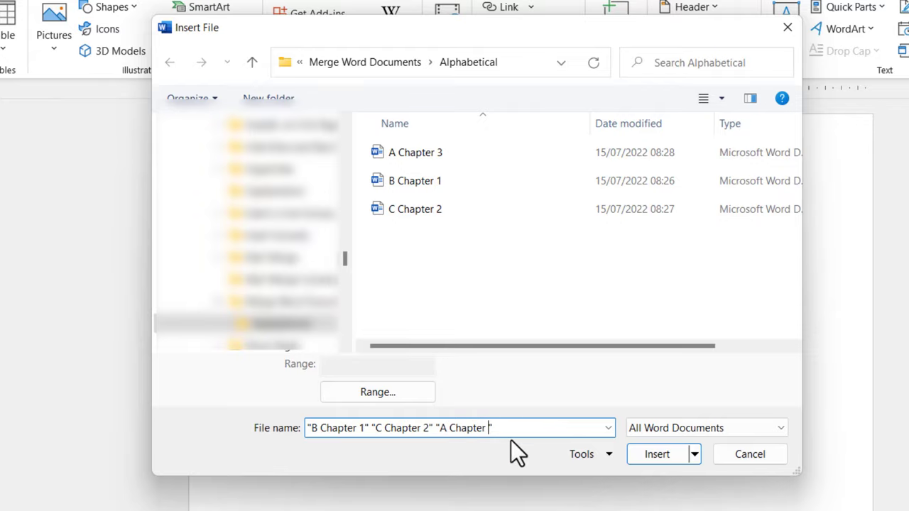
pyautogui.click(659, 455)
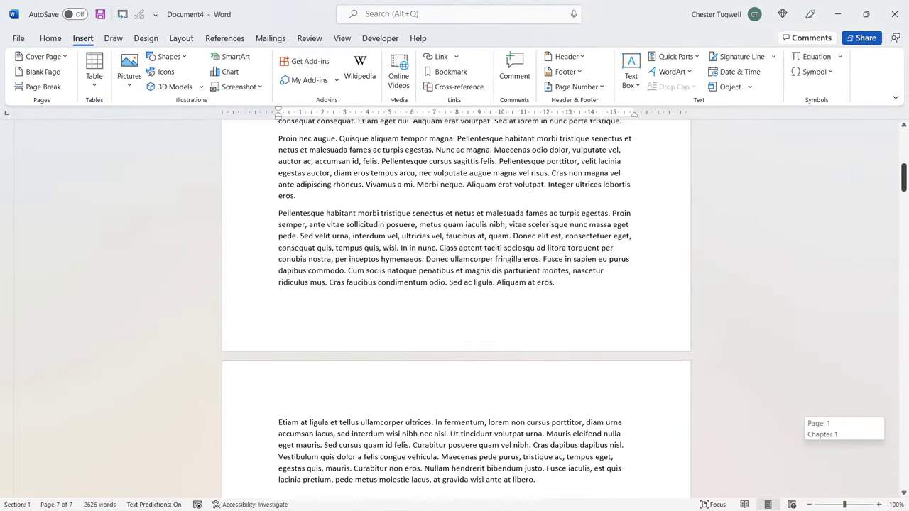
pyautogui.moveTo(903, 177); pyautogui.dragTo(904, 328)
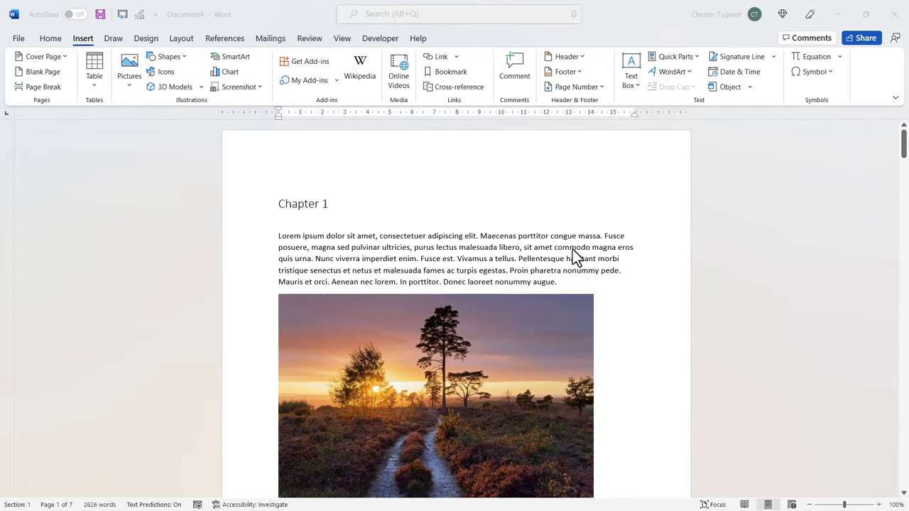
# Close Document4 without saving and create a new blank document
pyautogui.hotkey('ctrl', 'w')
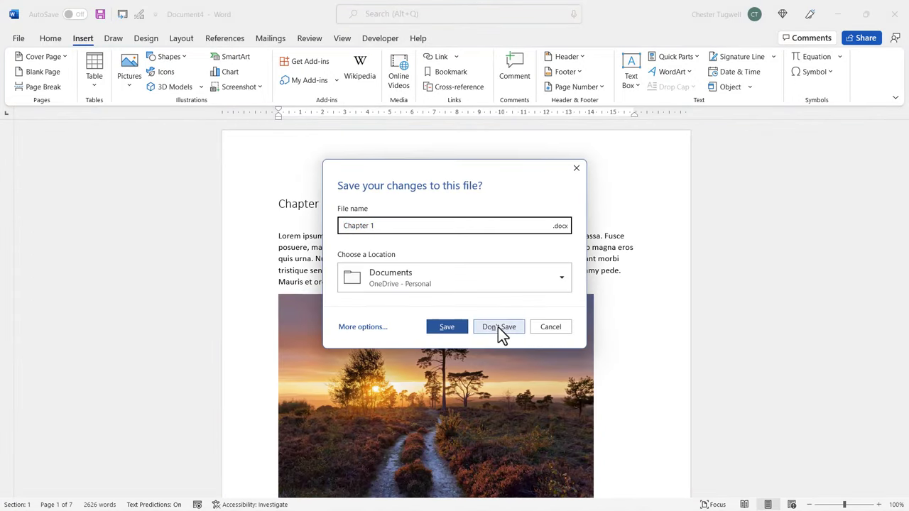
pyautogui.click(498, 327)
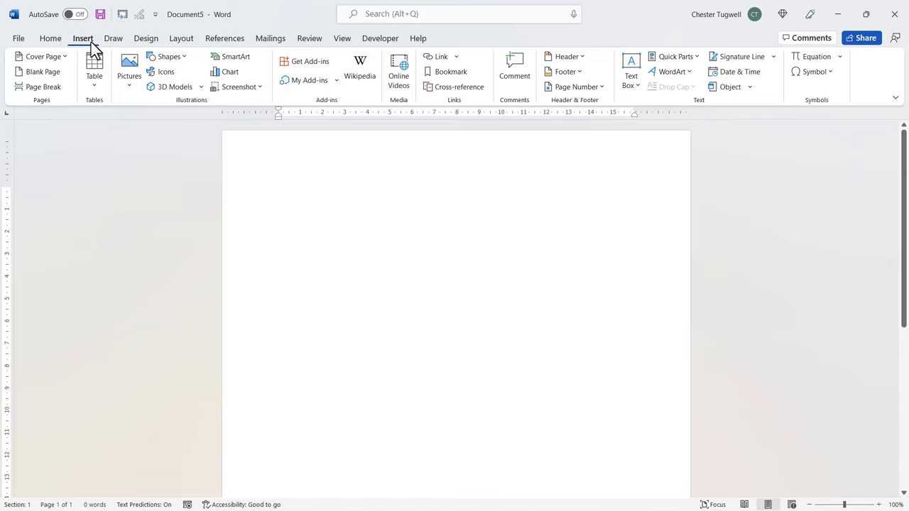
# Insert the text of Chapter 1, Chapter 2 and Chapter 3 from the Merge Word Documents folder as links, and look through the merged pages
pyautogui.click(749, 87)
pyautogui.click(748, 118)
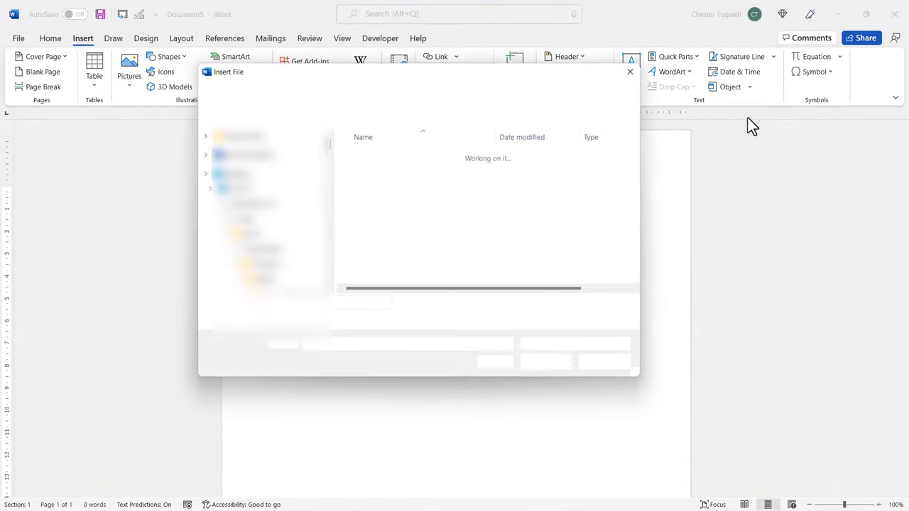
pyautogui.click(330, 95)
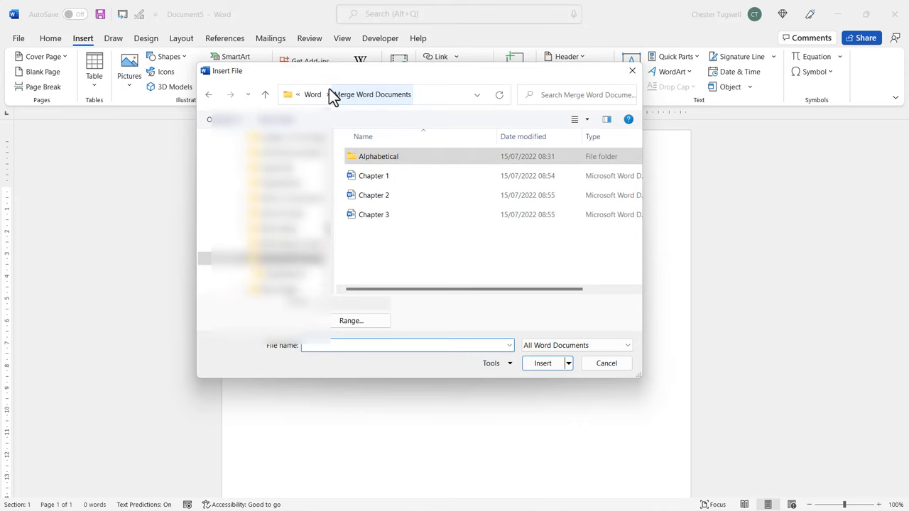
pyautogui.click(368, 175)
pyautogui.keyDown('ctrl'); pyautogui.click(372, 196); pyautogui.keyUp('ctrl')
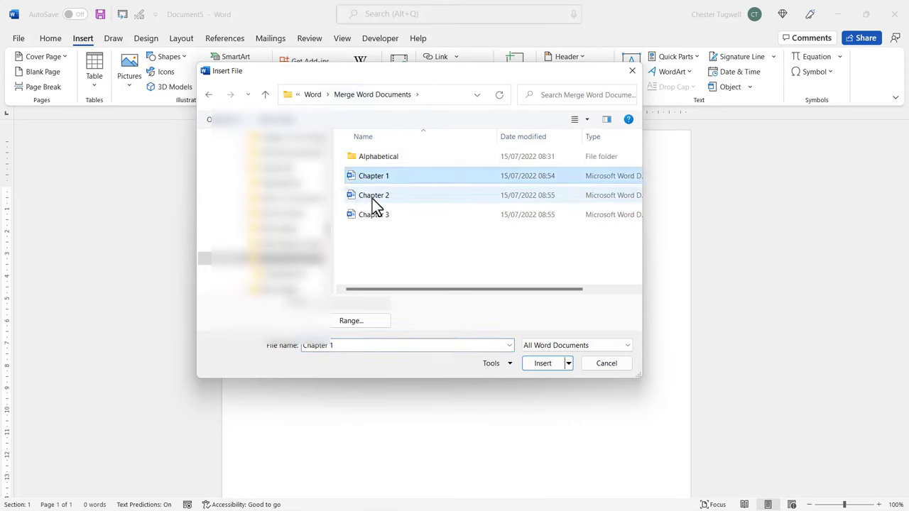
pyautogui.keyDown('ctrl'); pyautogui.click(376, 215); pyautogui.keyUp('ctrl')
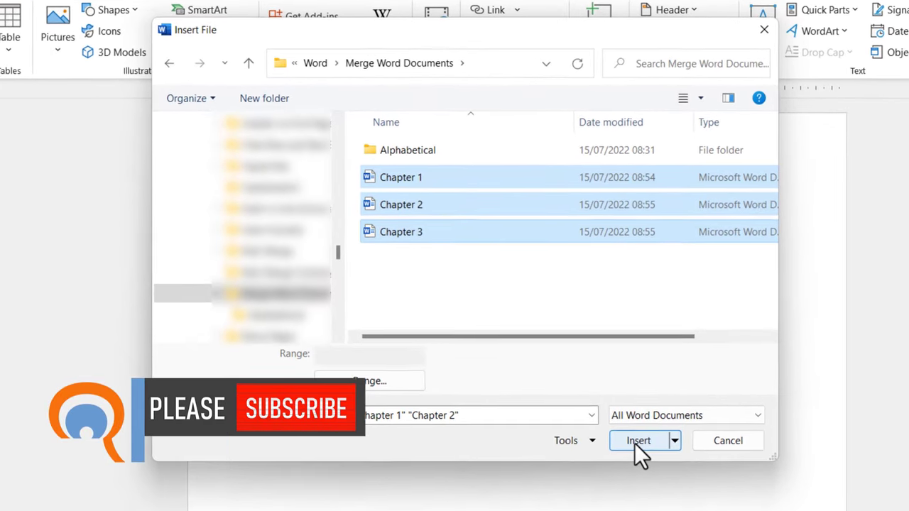
pyautogui.click(678, 443)
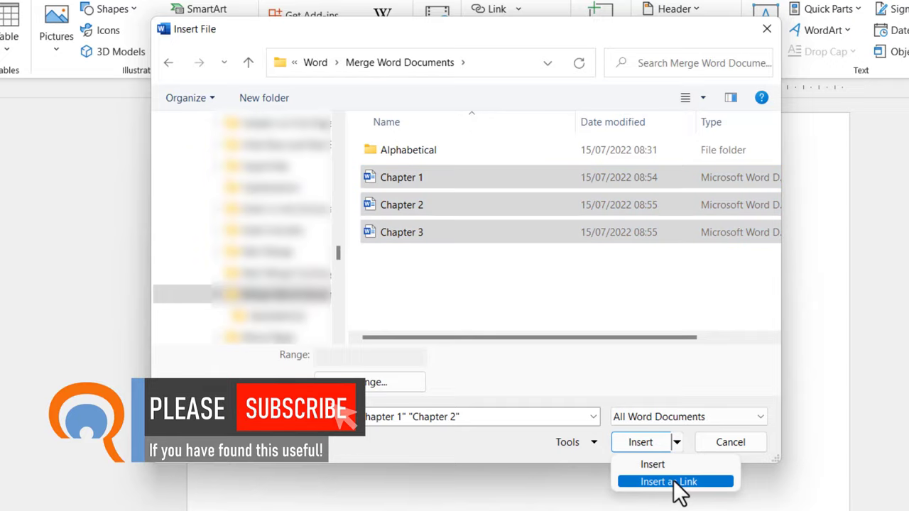
pyautogui.click(673, 481)
pyautogui.scroll(-5, 684, 409)
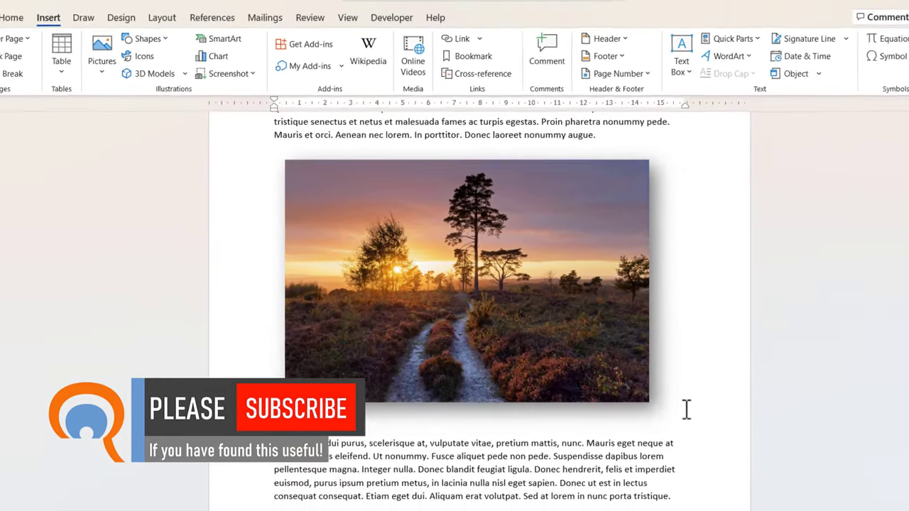
pyautogui.scroll(-15, 635, 377)
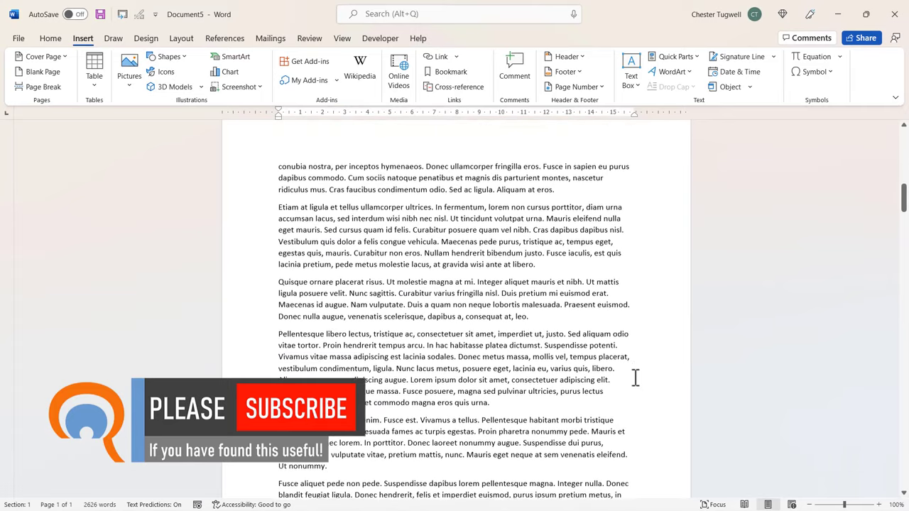
pyautogui.scroll(-10, 636, 377)
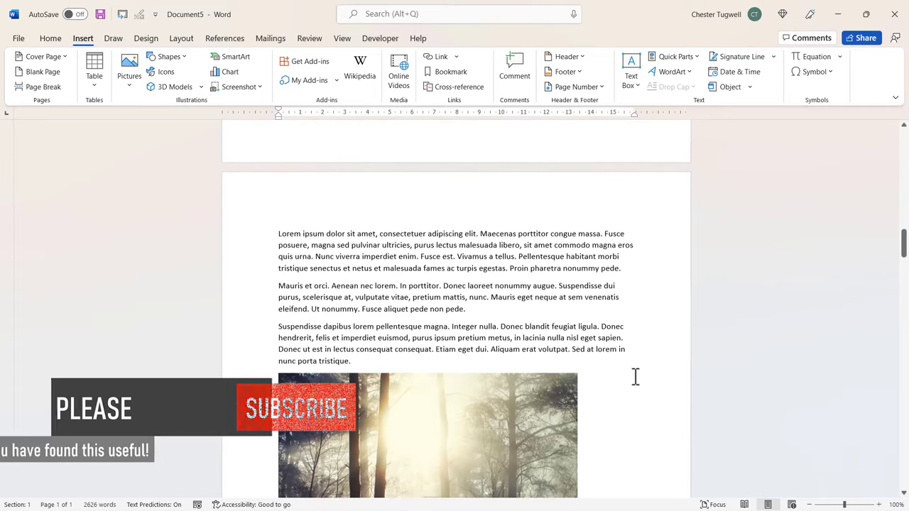
pyautogui.scroll(15, 635, 377)
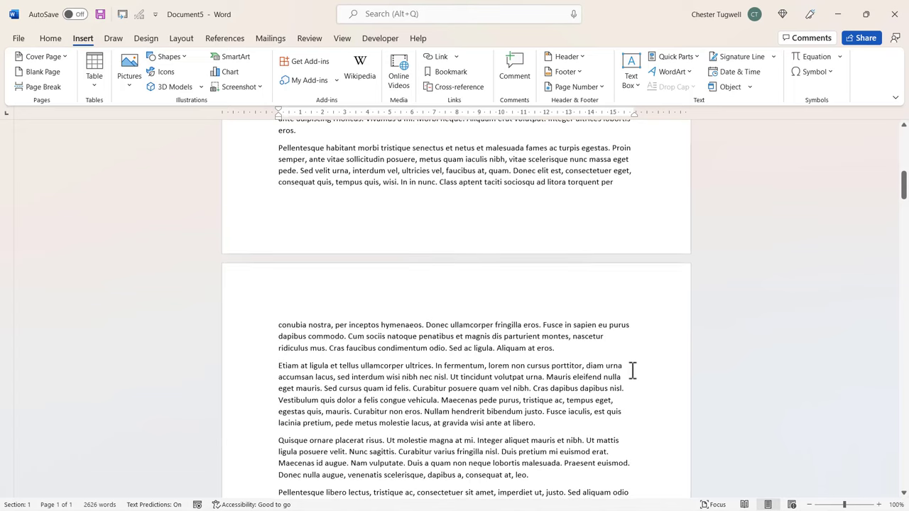
# Switch to the Chapter 1 source document and add a new paragraph reading "Some text" below its heading
pyautogui.click(341, 41)
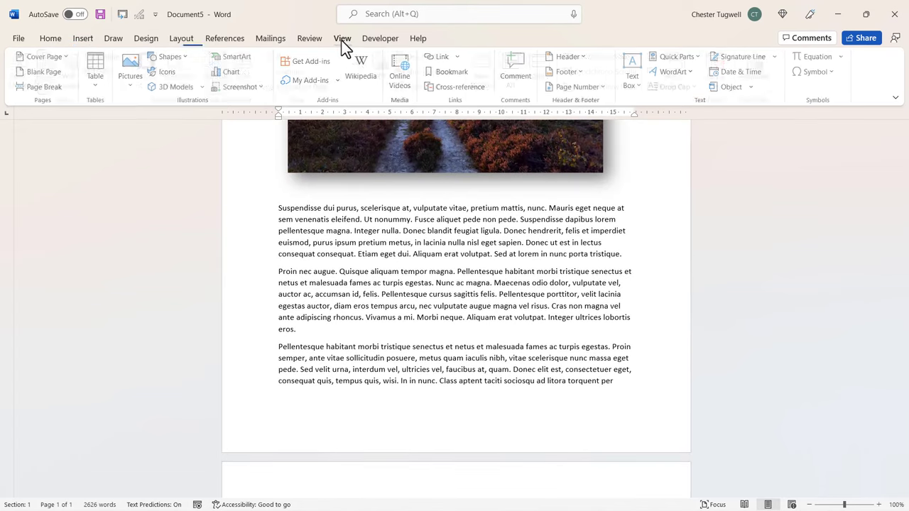
pyautogui.click(690, 81)
pyautogui.click(694, 105)
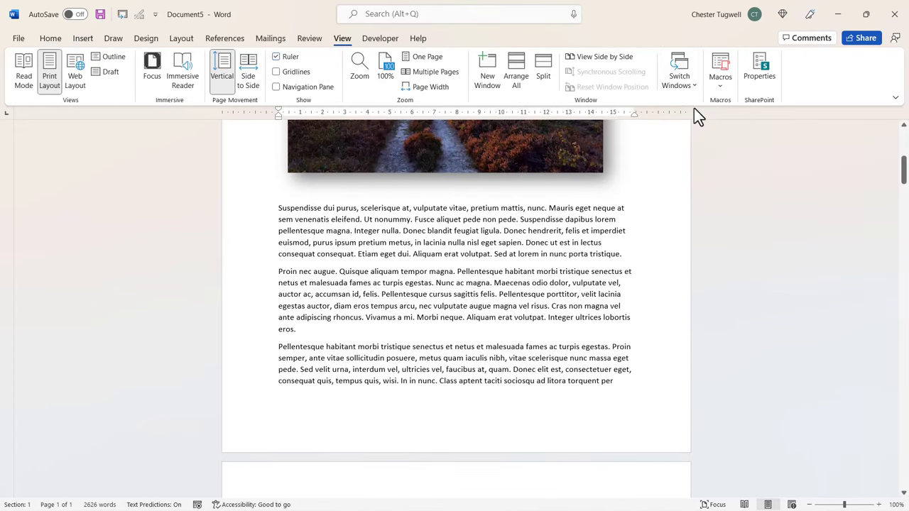
pyautogui.click(385, 228)
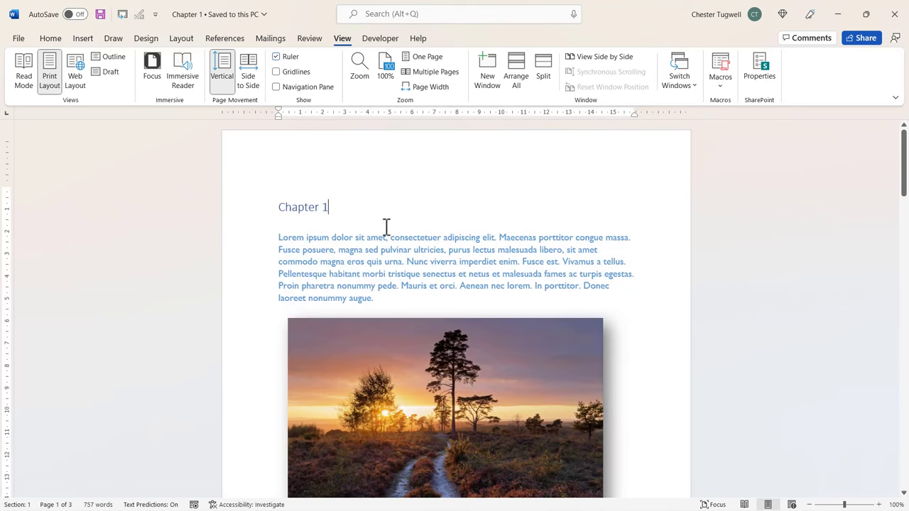
pyautogui.press('Return')
pyautogui.press('Return')
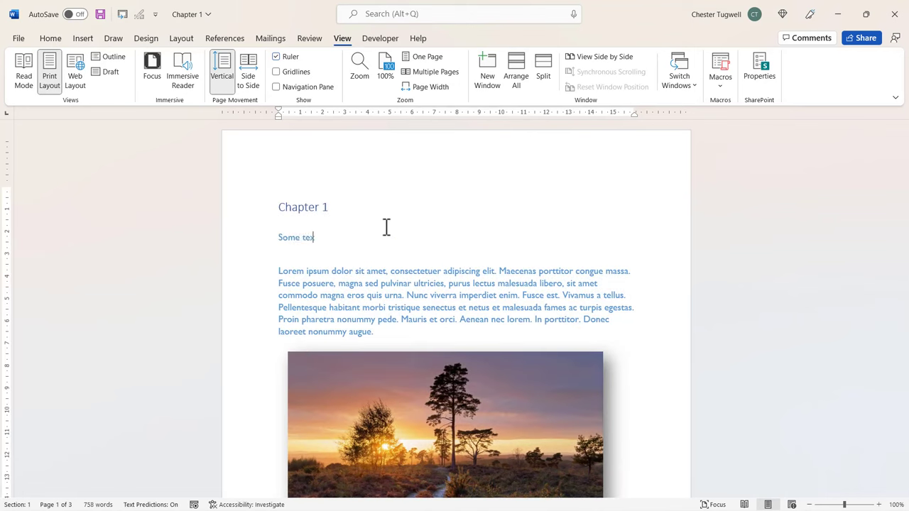
# Return to Document5, update the linked Chapter 1 field, and check the text below the Chapter 1 heading
pyautogui.click(687, 89)
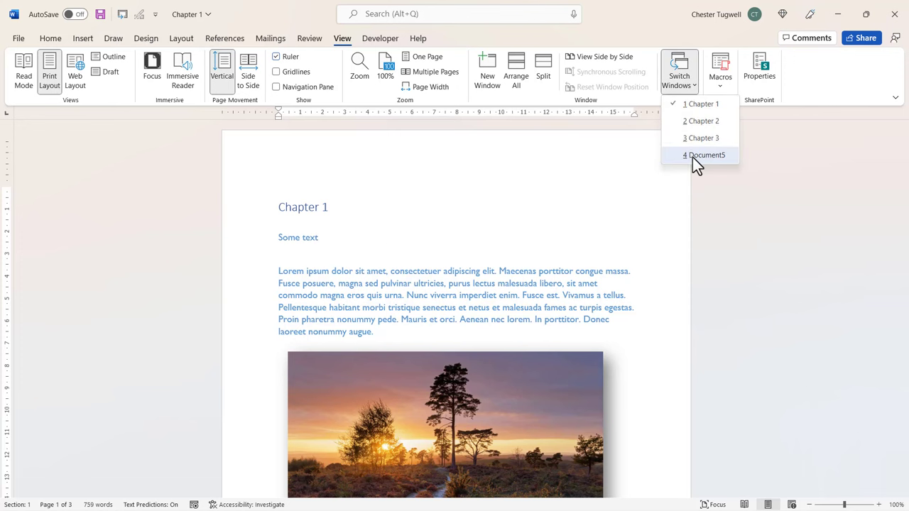
pyautogui.click(693, 157)
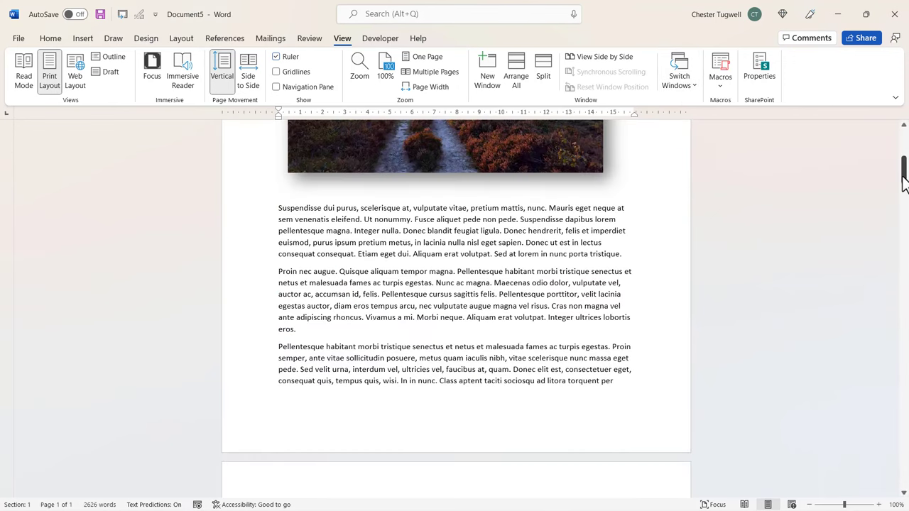
pyautogui.moveTo(902, 172); pyautogui.dragTo(904, 135)
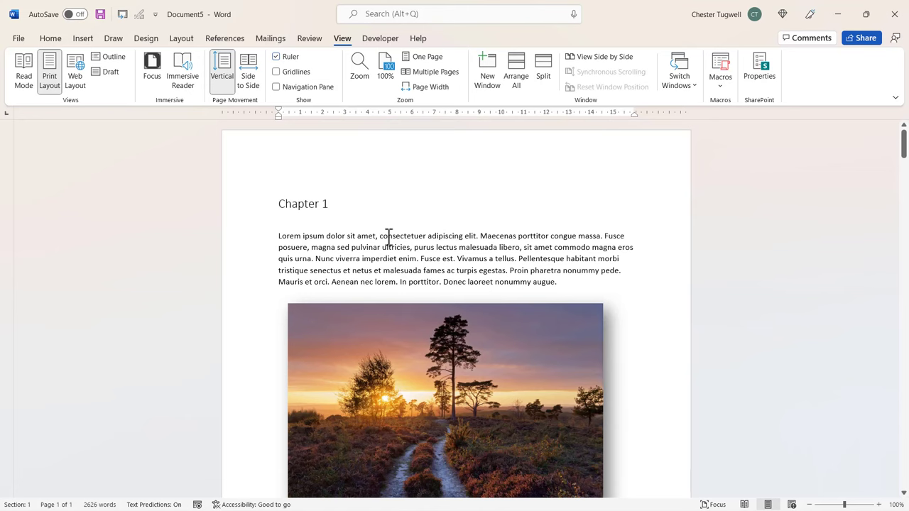
pyautogui.rightClick(389, 236)
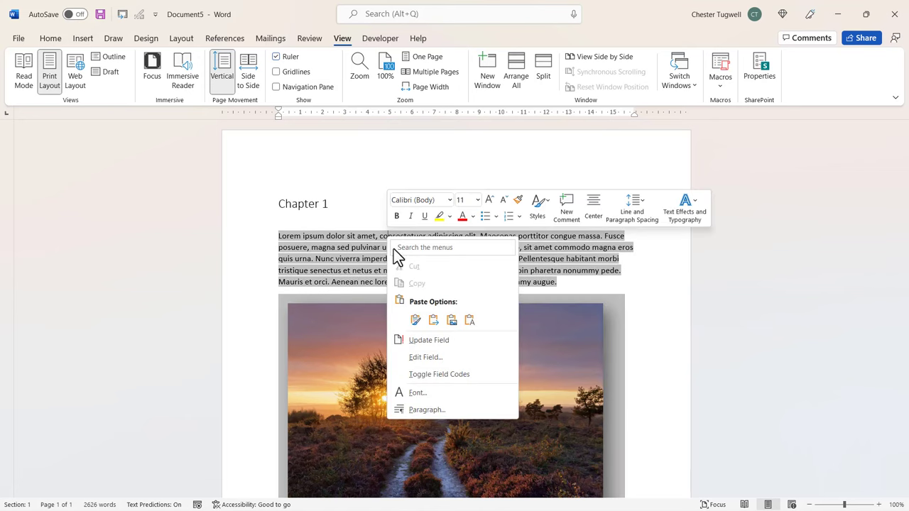
pyautogui.click(433, 338)
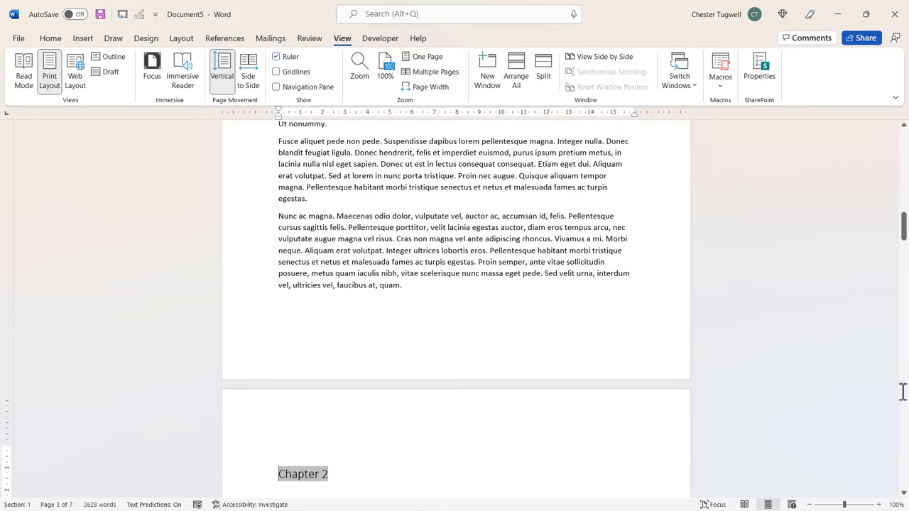
pyautogui.moveTo(905, 234); pyautogui.dragTo(905, 141)
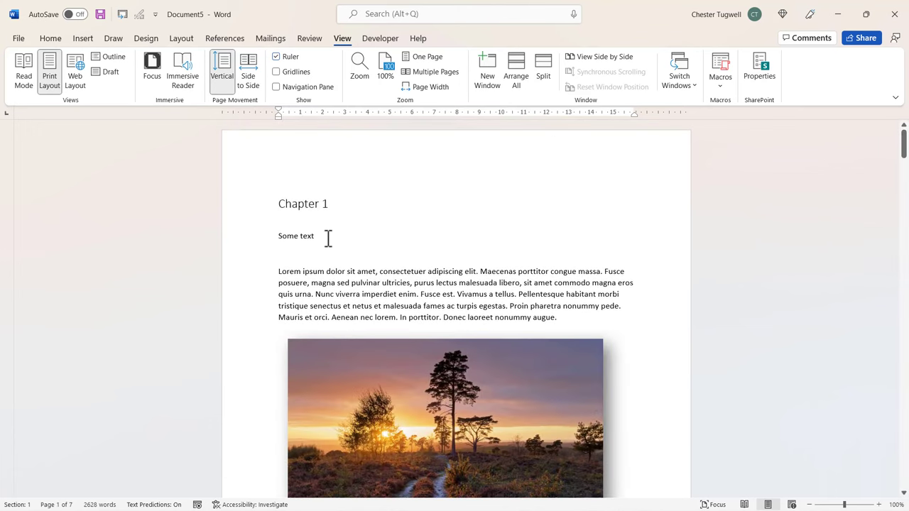
# Examine the field shading on the linked Chapter 1 text and picture in the merged document
pyautogui.hotkey('ctrl', 'shift', 'Down')
pyautogui.hotkey('ctrl', 'shift', 'Down')
pyautogui.hotkey('ctrl', 'shift', 'Down')
pyautogui.hotkey('ctrl', 'shift', 'Down')
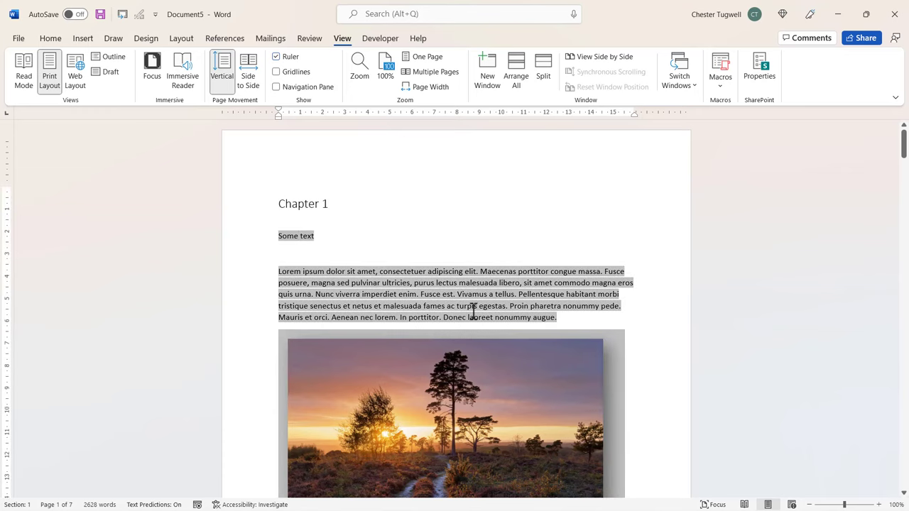
pyautogui.scroll(-2, 472, 311)
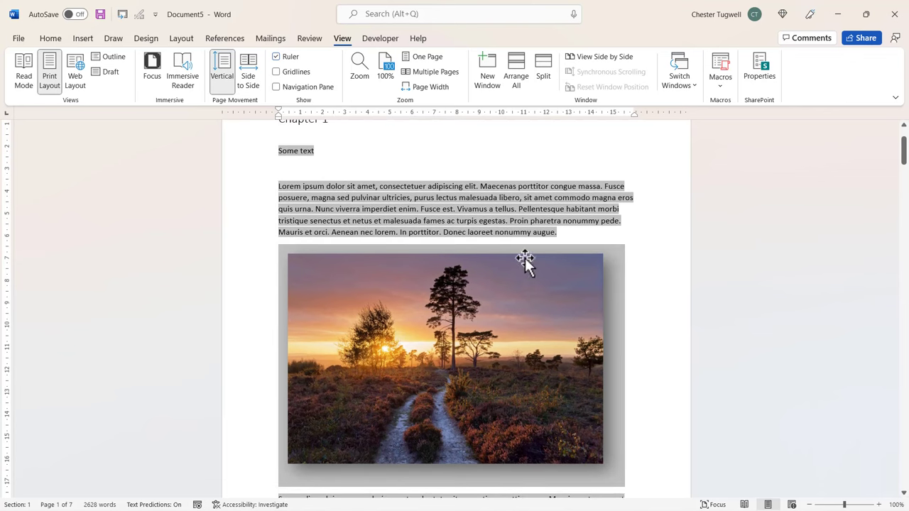
pyautogui.scroll(1, 358, 178)
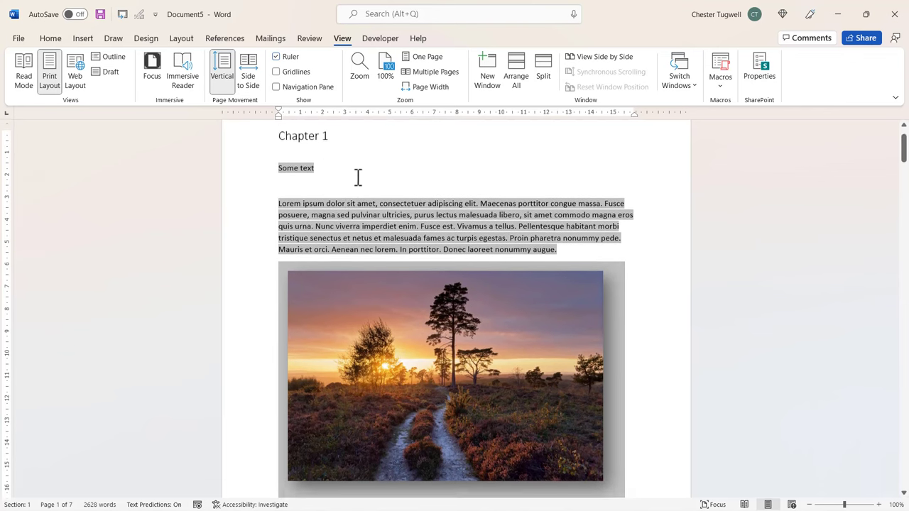
pyautogui.scroll(2, 358, 177)
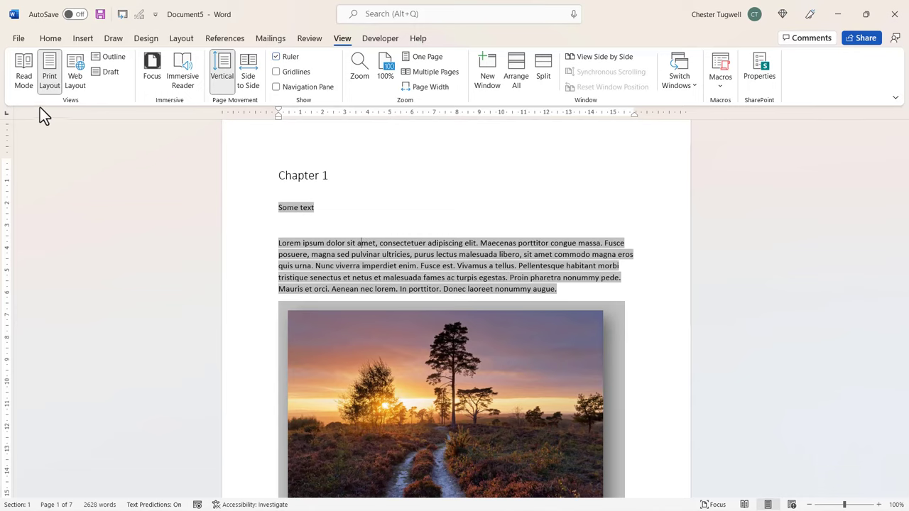
# Set field shading to Never in the advanced Word options and check how the linked Chapter 1 content is displayed
pyautogui.click(19, 39)
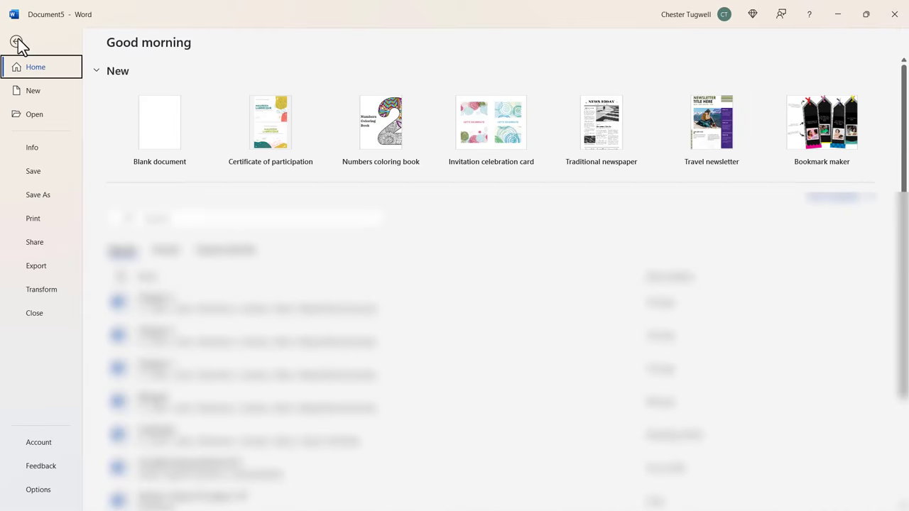
pyautogui.click(17, 493)
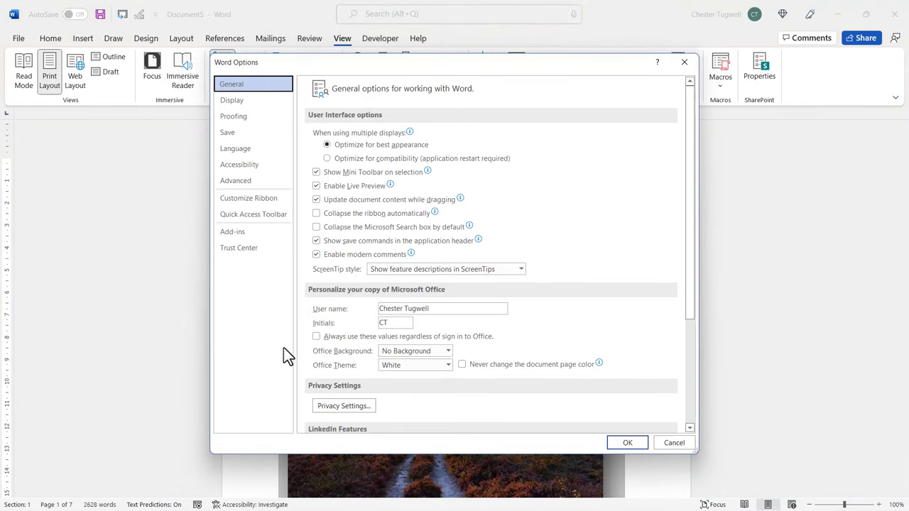
pyautogui.click(230, 179)
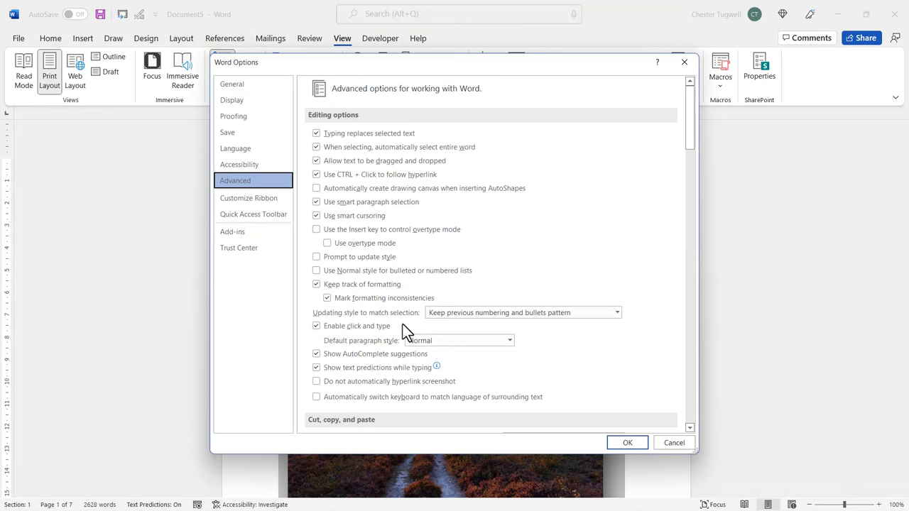
pyautogui.scroll(-4, 403, 330)
pyautogui.scroll(-8, 403, 330)
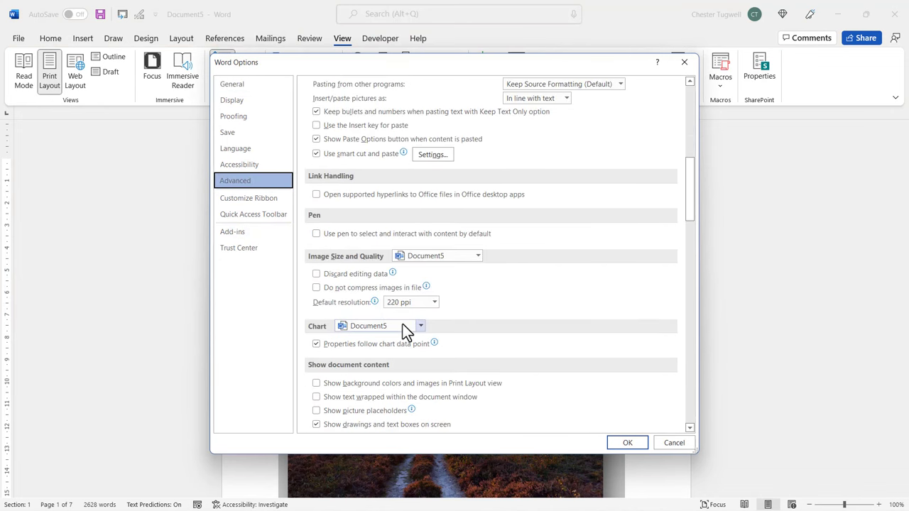
pyautogui.scroll(-1, 405, 331)
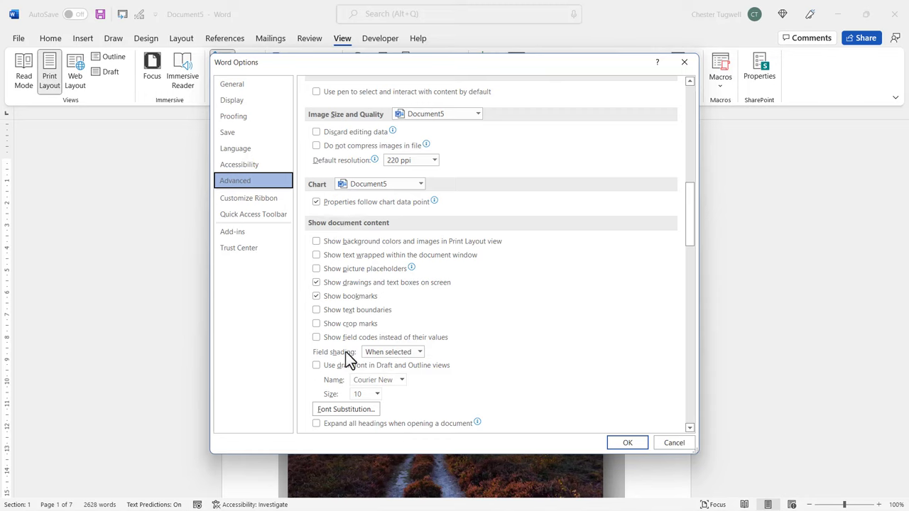
pyautogui.click(420, 353)
pyautogui.click(398, 364)
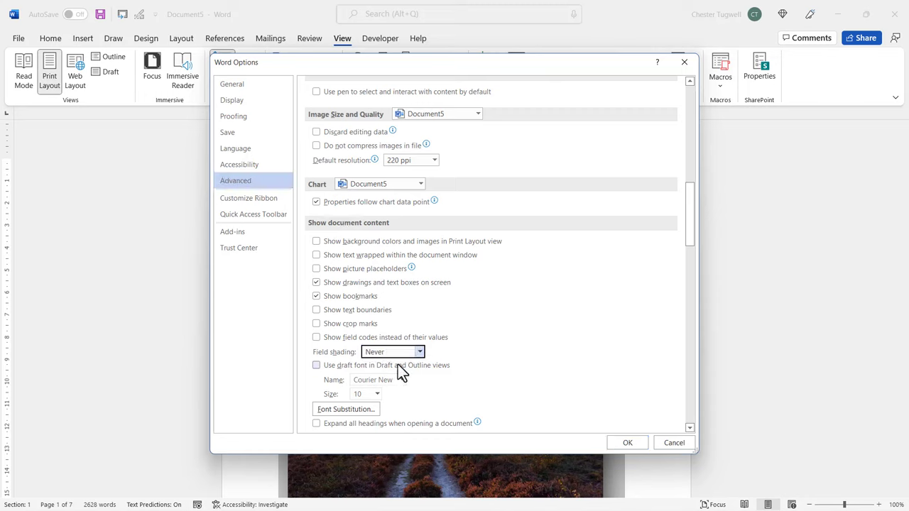
pyautogui.click(629, 443)
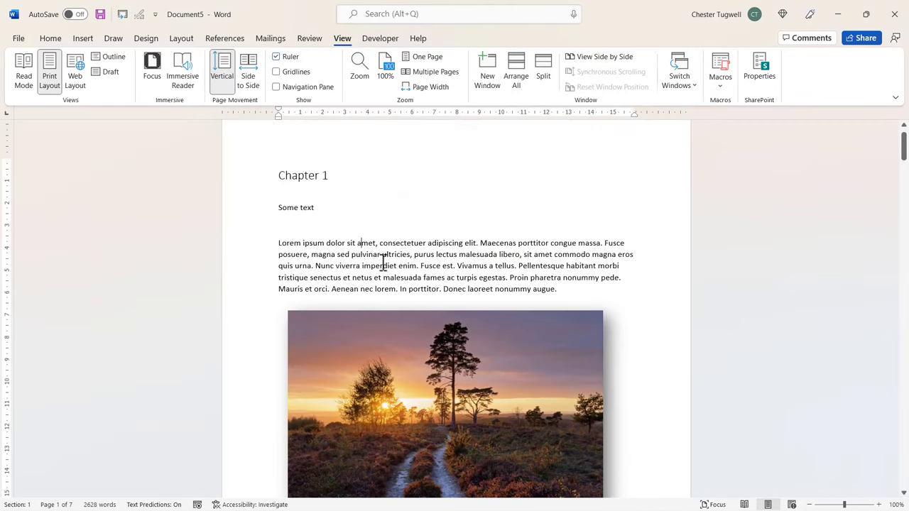
pyautogui.scroll(-3, 383, 263)
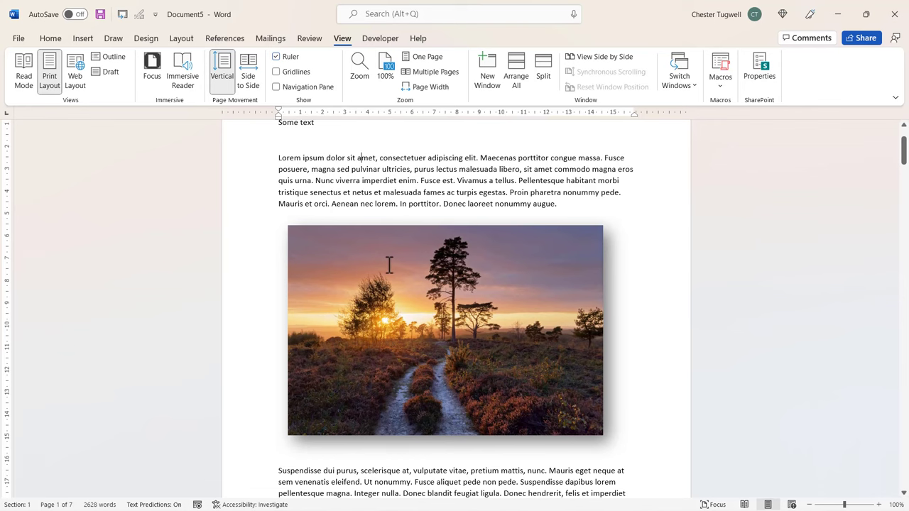
pyautogui.scroll(4, 383, 264)
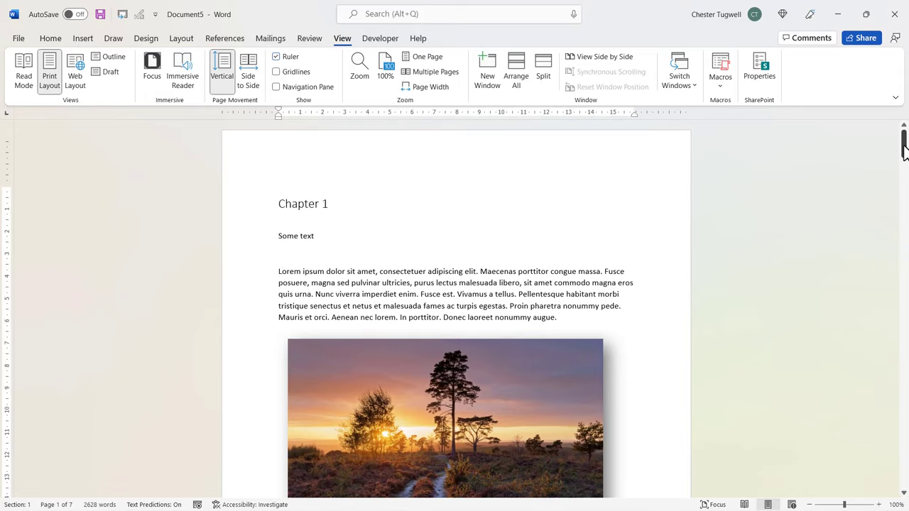
pyautogui.moveTo(905, 139)
pyautogui.mouseDown()
pyautogui.moveTo(905, 269)
pyautogui.moveTo(905, 144)
pyautogui.mouseUp()
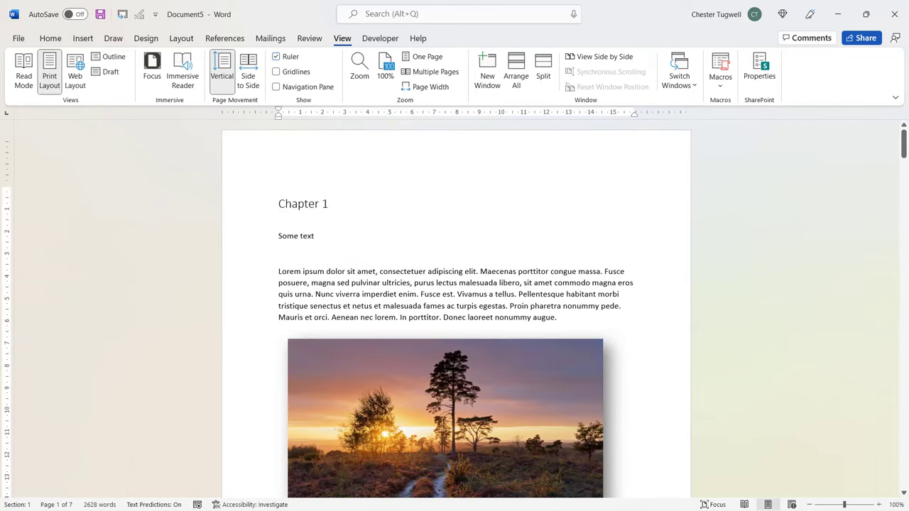
# Export the merged document as a PDF named Merged Document in the Merge Word Documents folder
pyautogui.click(19, 39)
pyautogui.click(38, 268)
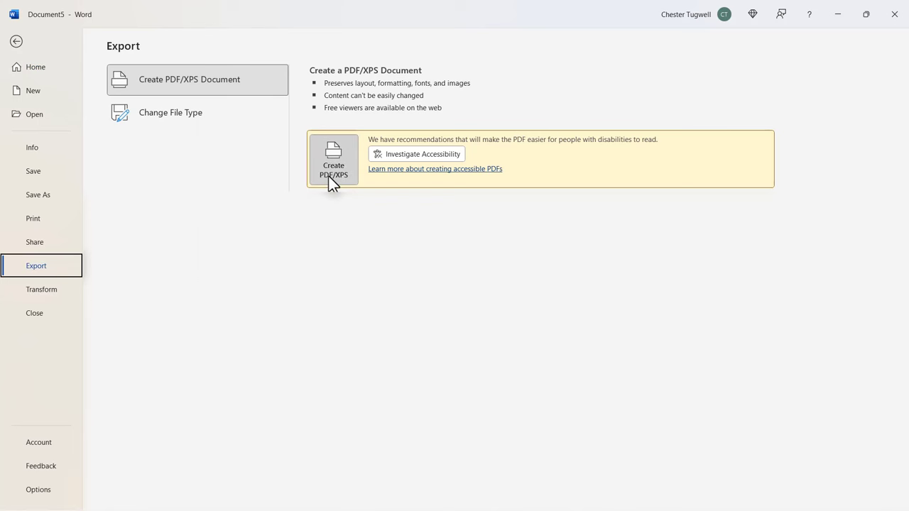
pyautogui.click(328, 175)
pyautogui.write('Merged Do')
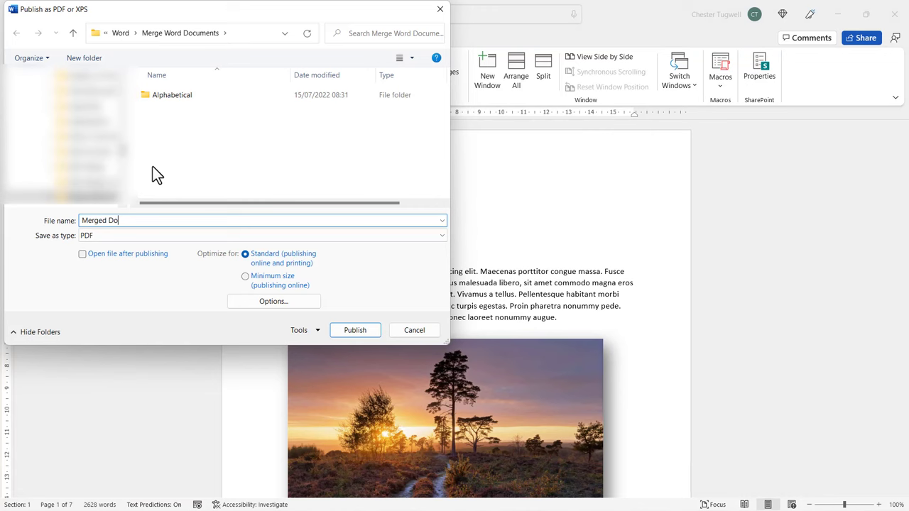
pyautogui.write('cument')
pyautogui.click(345, 329)
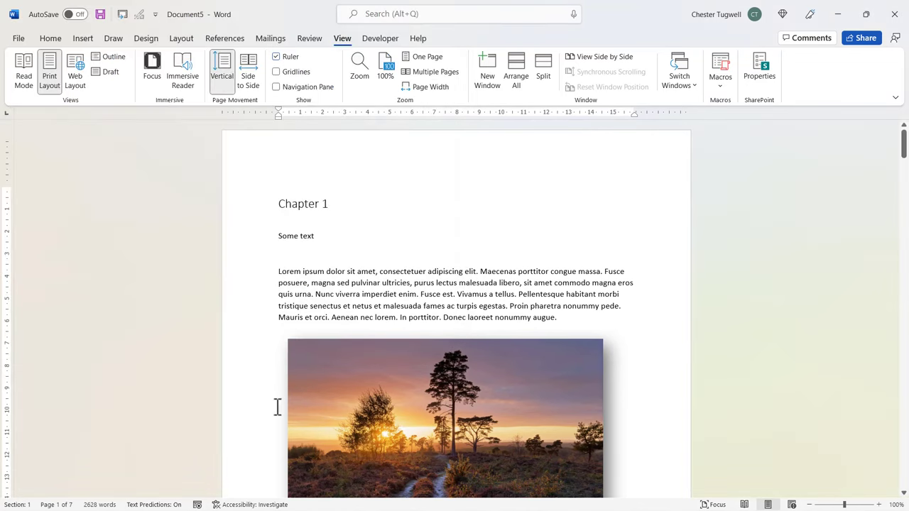
# Switch to File Explorer, open the Merged Document PDF in Adobe Acrobat Reader, and look through its pages
pyautogui.moveTo(211, 508)
pyautogui.click(73, 498)
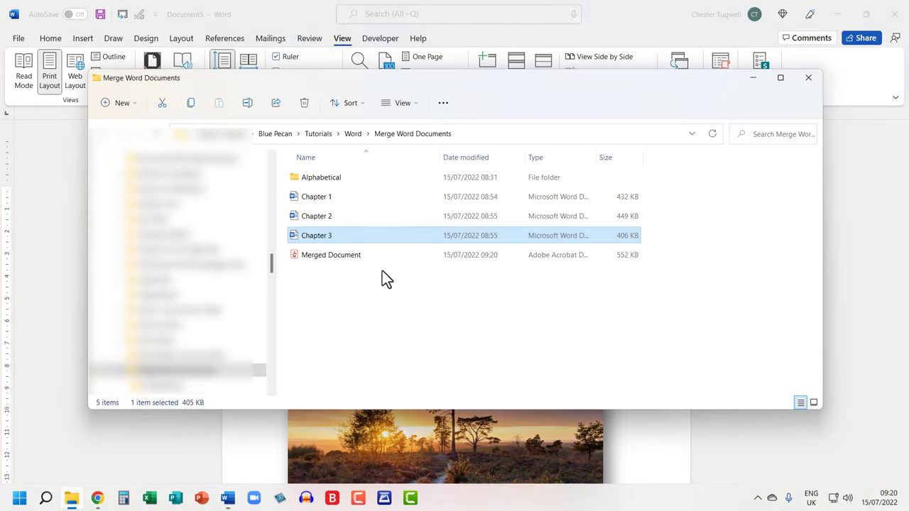
pyautogui.click(323, 256)
pyautogui.doubleClick(323, 257)
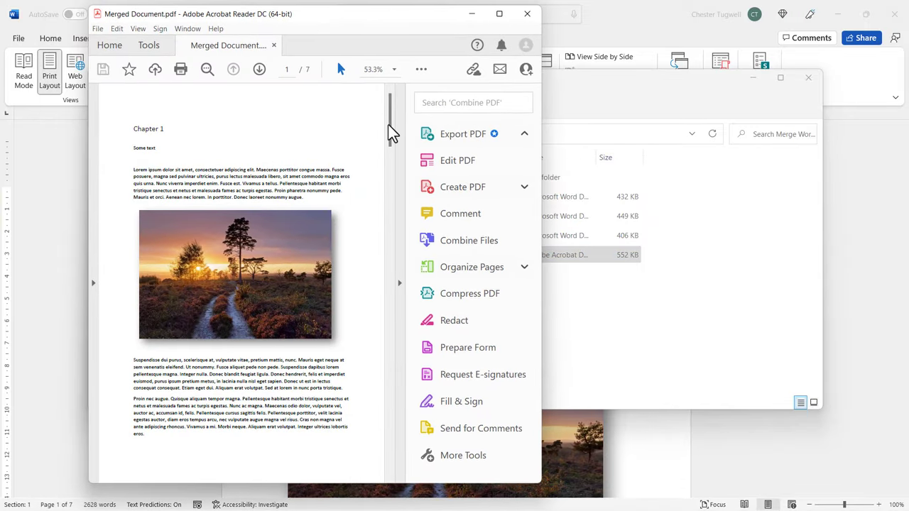
pyautogui.moveTo(391, 125); pyautogui.dragTo(392, 376)
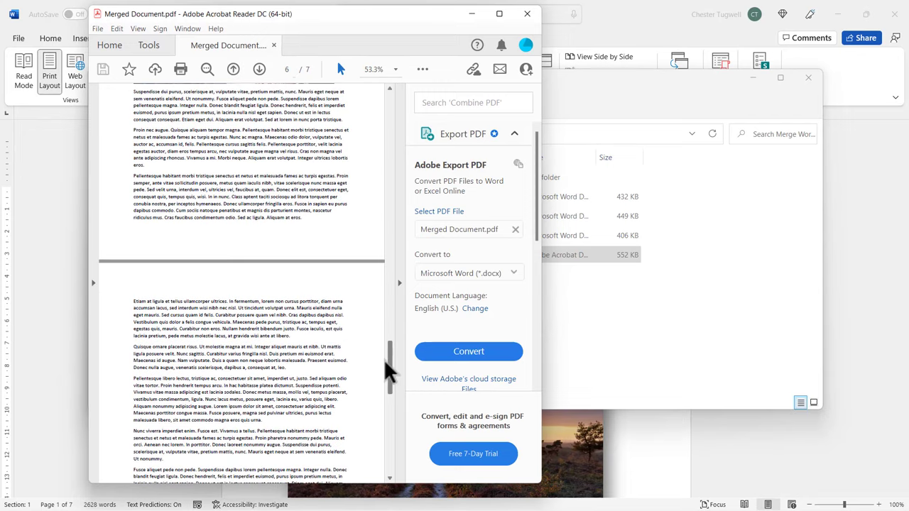